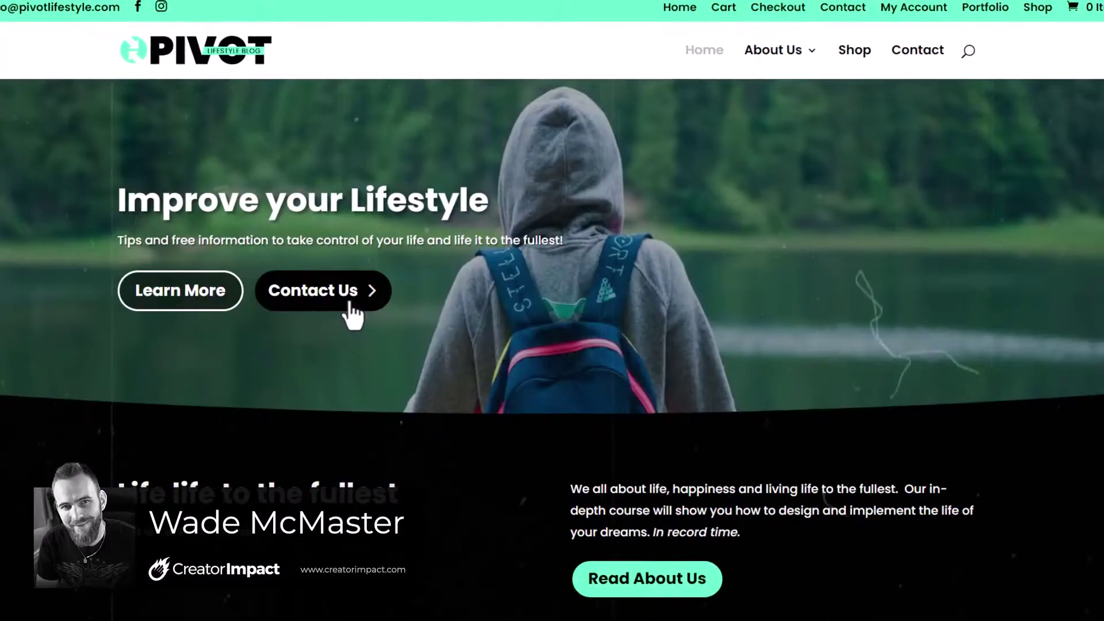
Step: Open the Get started Today popup from the live page's Contact Us button
{"action": "left_click", "coordinate": [353, 292]}
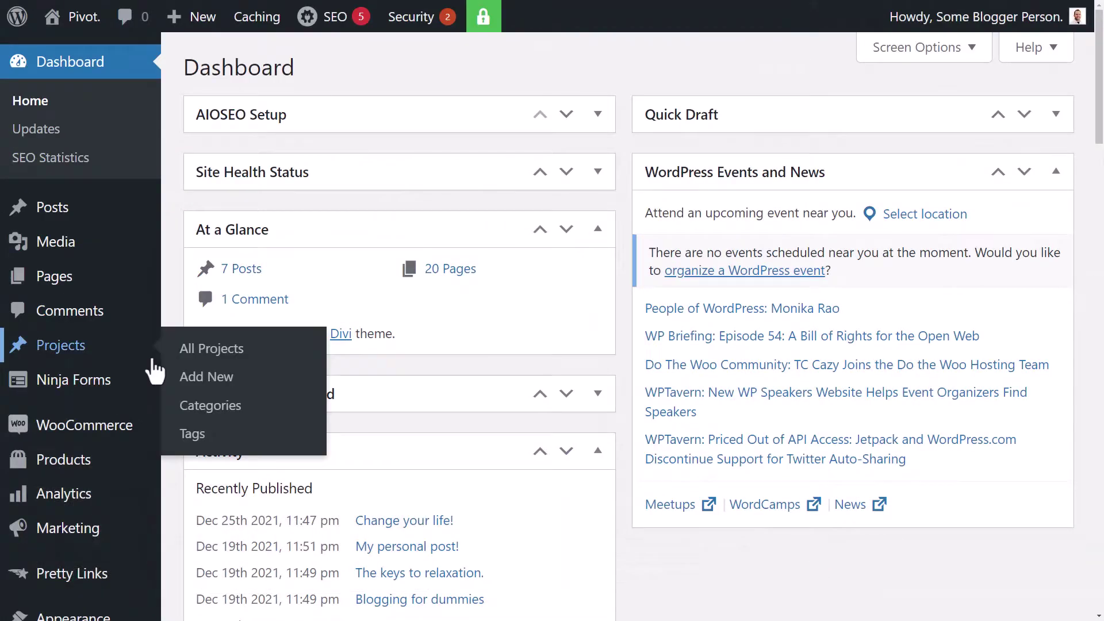
Step: Search the plugin directory for 'pop' and install Popups for Divi
{"action": "scroll", "coordinate": [153, 362], "scroll_direction": "down", "scroll_amount": 3}
{"action": "mouse_move", "coordinate": [58, 482]}
{"action": "left_click", "coordinate": [237, 513]}
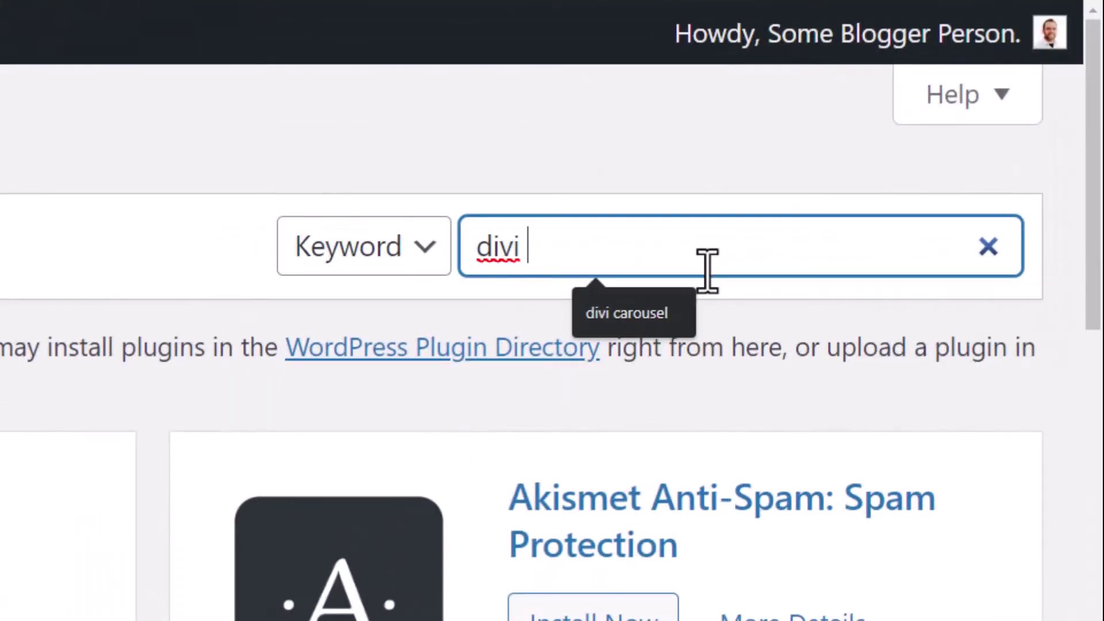
{"action": "type", "text": "pop"}
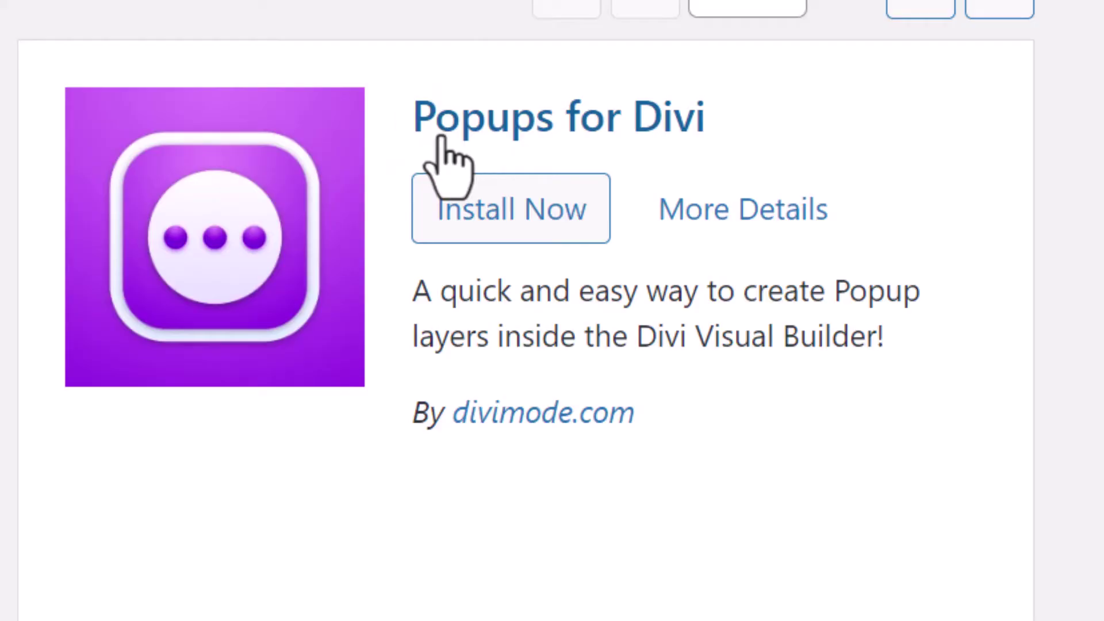
{"action": "left_click", "coordinate": [512, 222]}
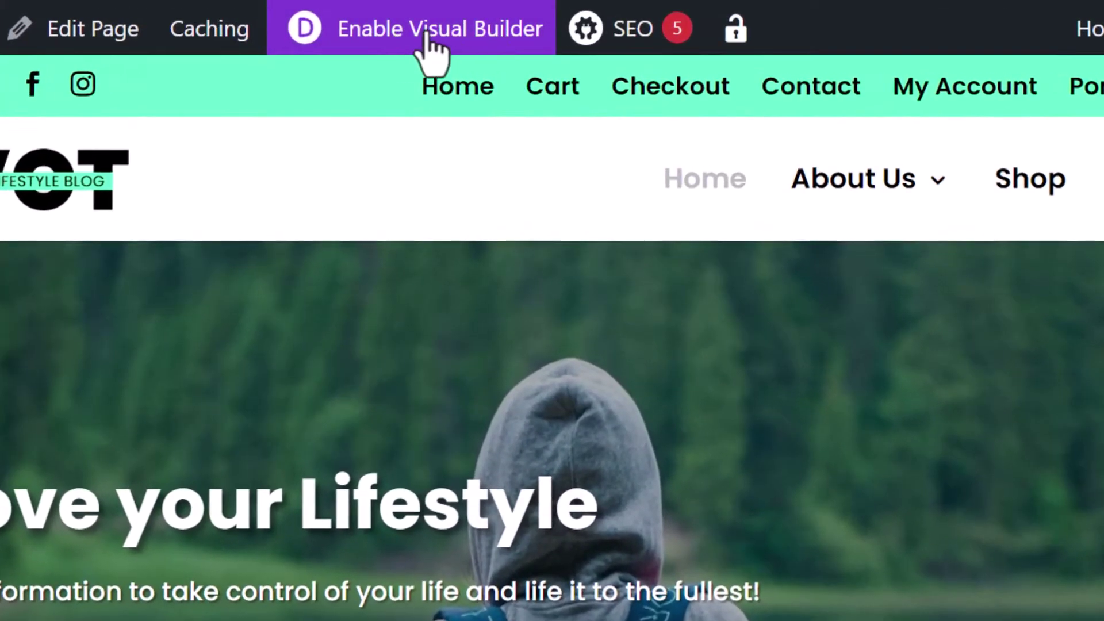
Step: Enable the Visual Builder on the home page and scroll to the Get started Today section
{"action": "left_click", "coordinate": [445, 35]}
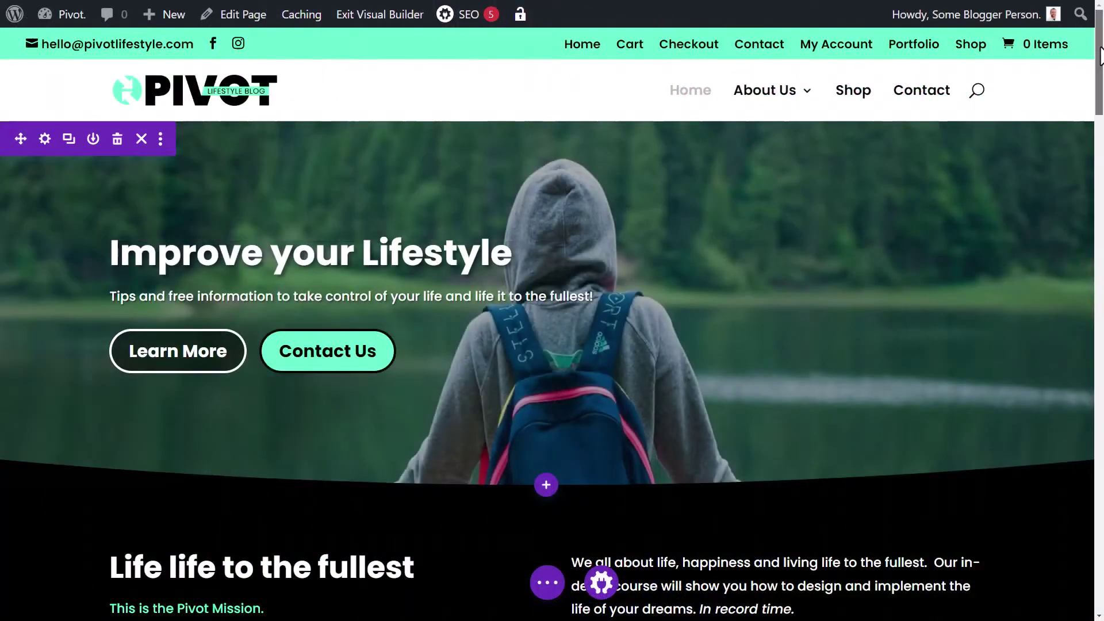
{"action": "left_click_drag", "start_coordinate": [1098, 80], "coordinate": [1102, 397]}
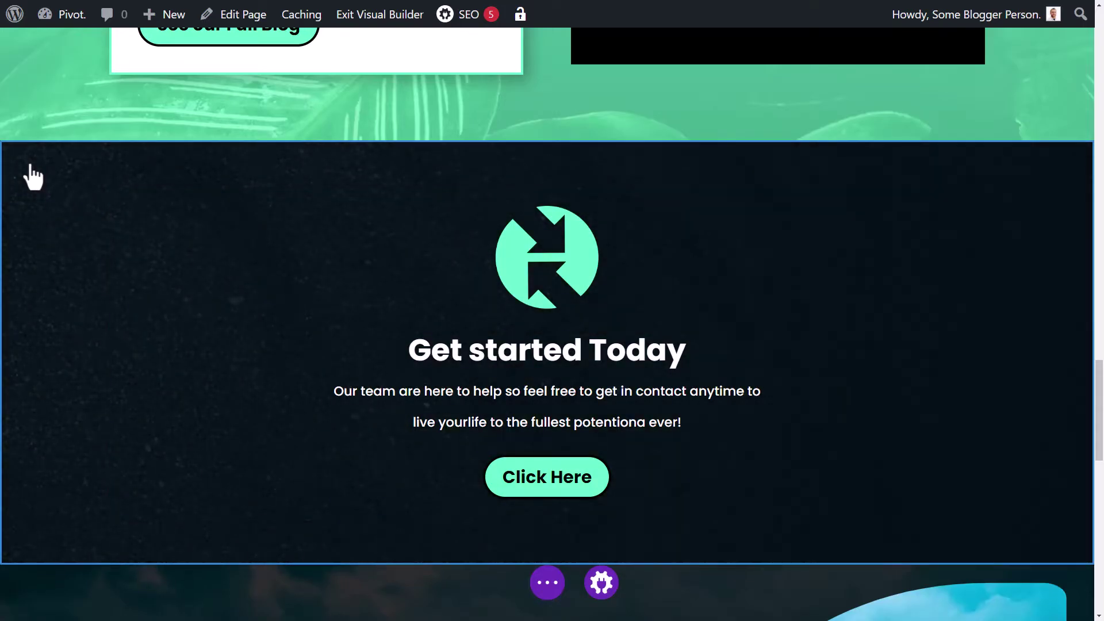
{"action": "mouse_move", "coordinate": [30, 165]}
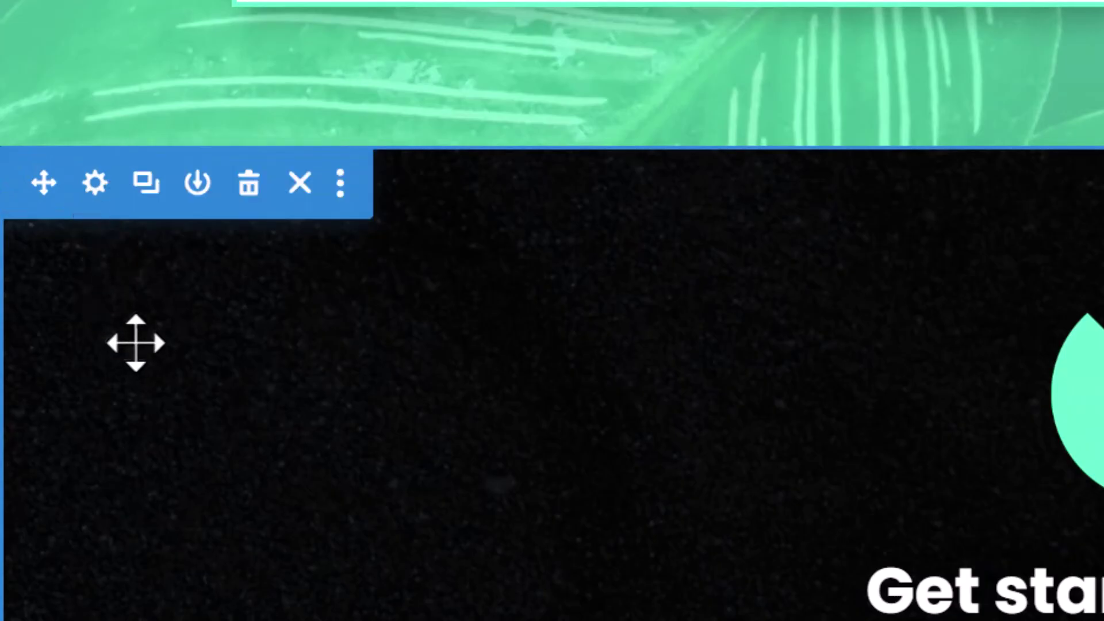
{"action": "mouse_move", "coordinate": [446, 286]}
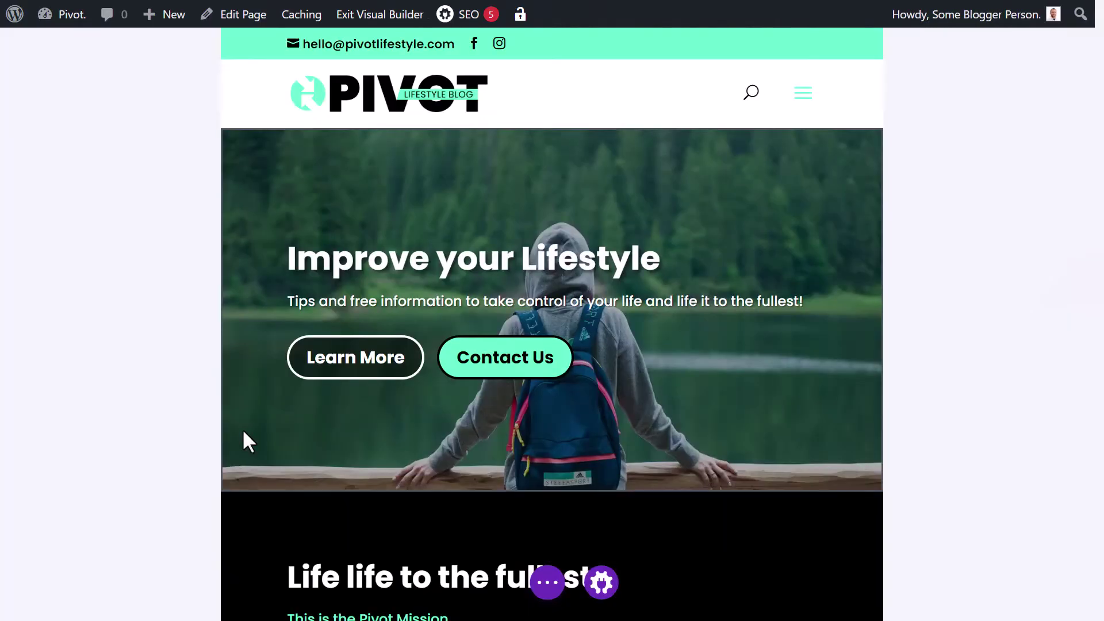
{"action": "scroll", "coordinate": [403, 414], "scroll_direction": "down", "scroll_amount": 20}
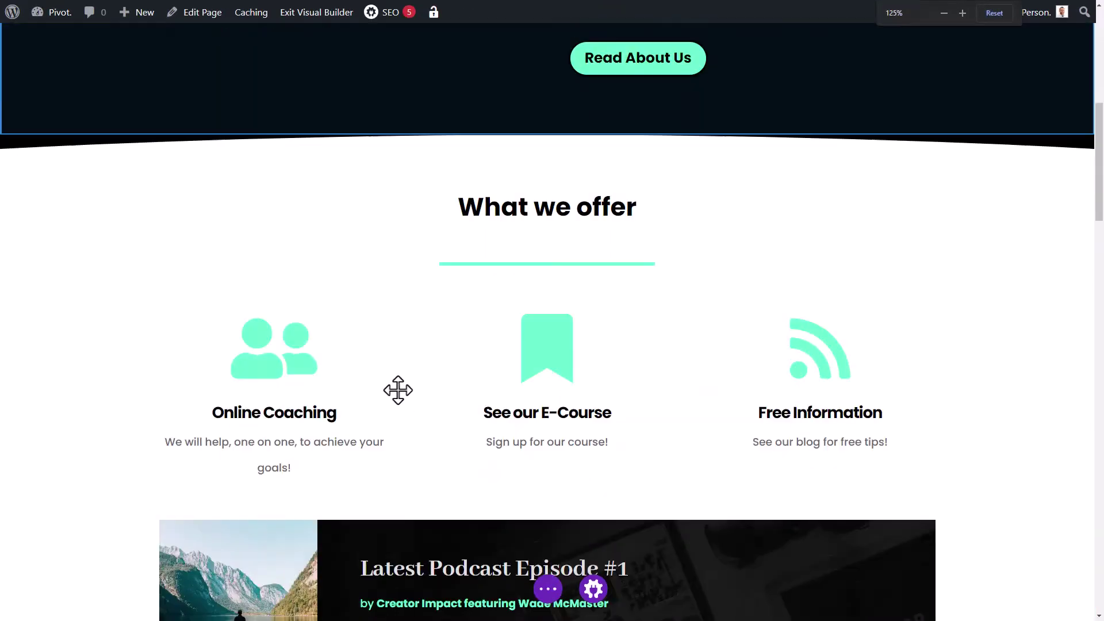
{"action": "scroll", "coordinate": [400, 391], "scroll_direction": "down", "scroll_amount": 6}
{"action": "scroll", "coordinate": [396, 394], "scroll_direction": "up", "scroll_amount": 4}
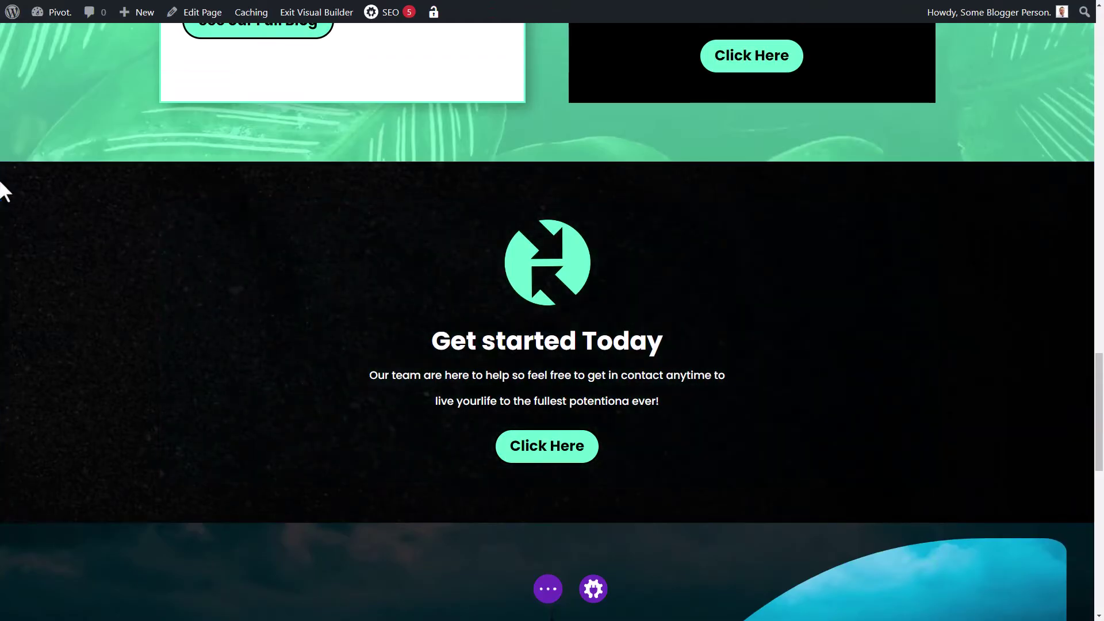
{"action": "mouse_move", "coordinate": [26, 178]}
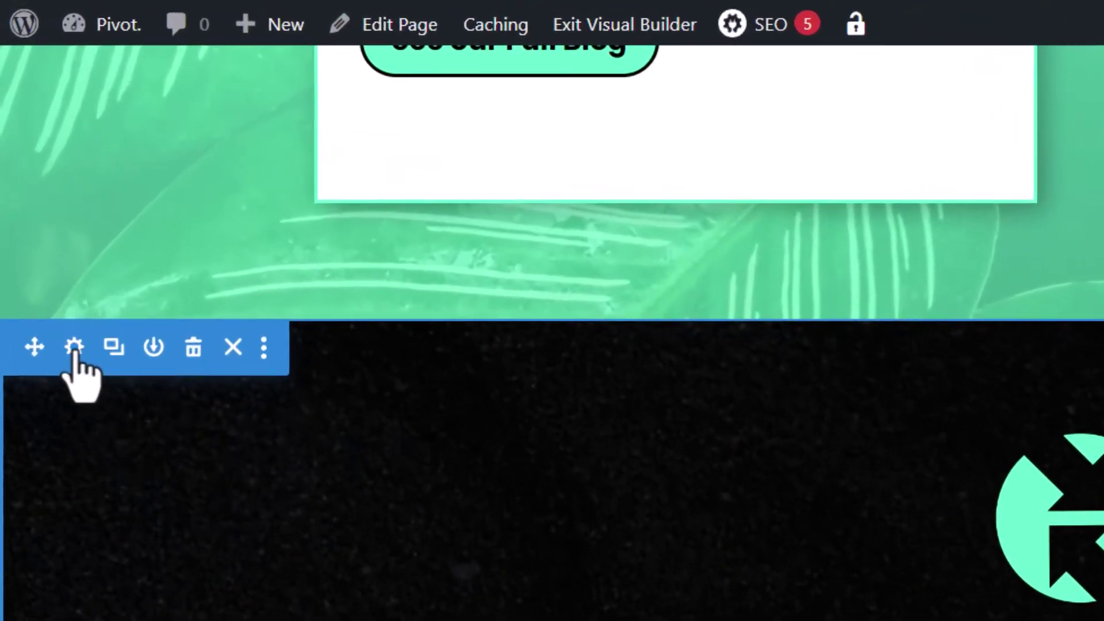
Step: In the section's Popup settings, set This is a Popup to Yes with Popup ID 'clickpop'
{"action": "left_click", "coordinate": [74, 347]}
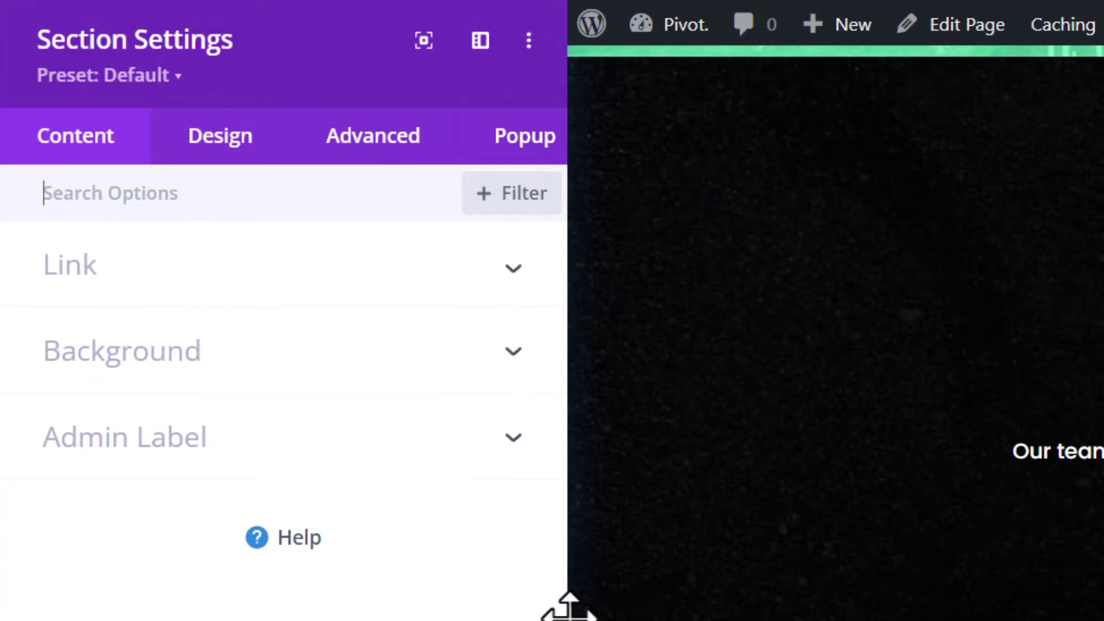
{"action": "left_click_drag", "start_coordinate": [563, 607], "coordinate": [638, 607]}
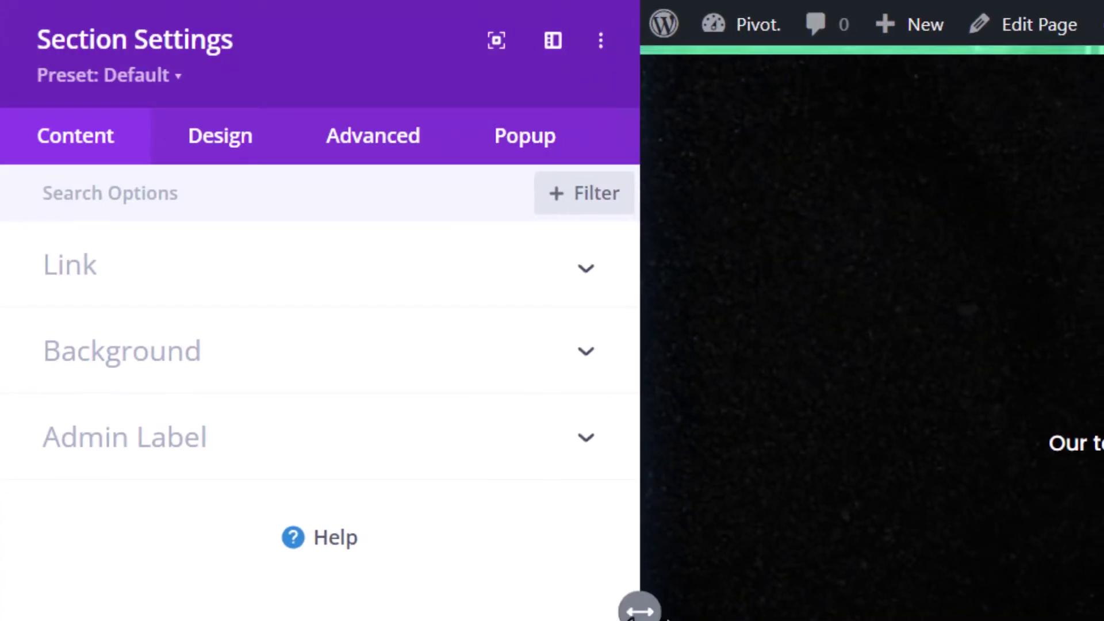
{"action": "left_click", "coordinate": [521, 146]}
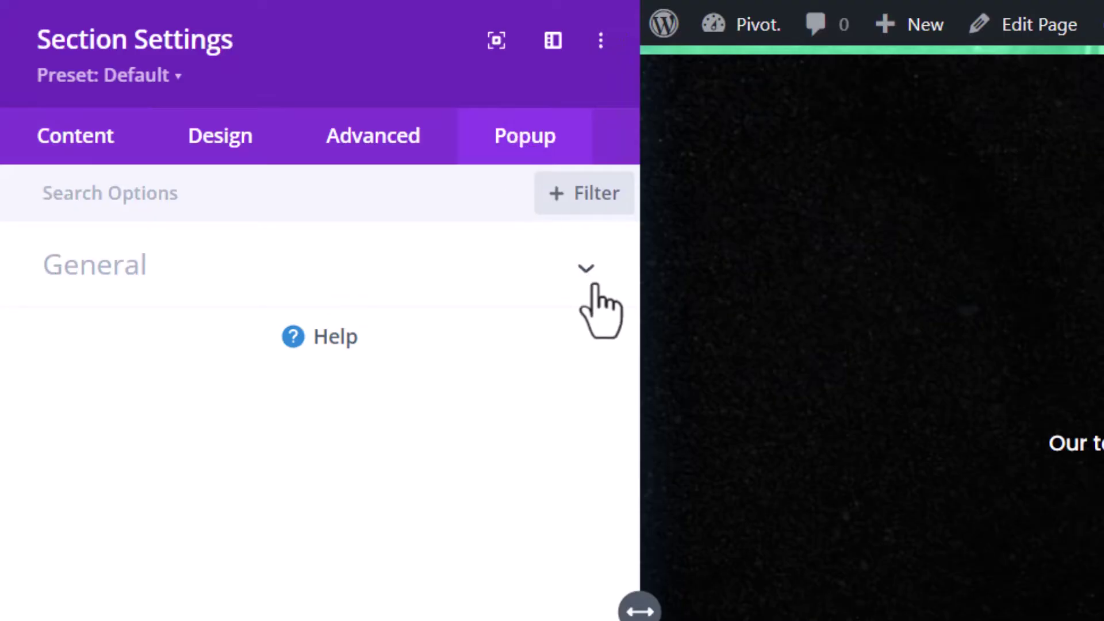
{"action": "left_click", "coordinate": [586, 268]}
{"action": "left_click", "coordinate": [102, 371]}
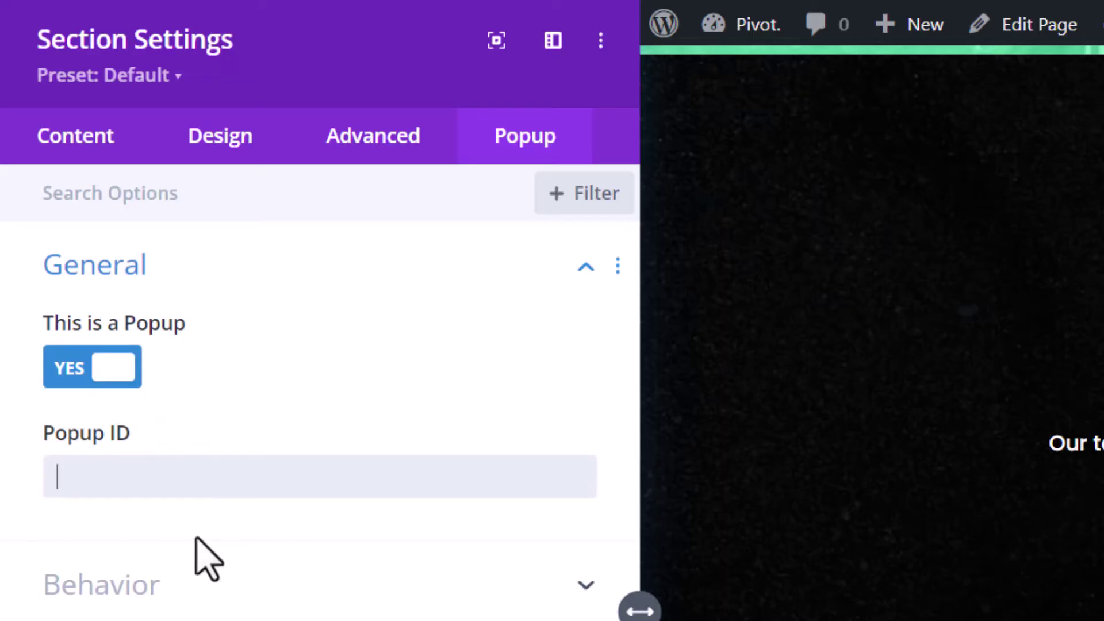
{"action": "type", "text": "clickpop"}
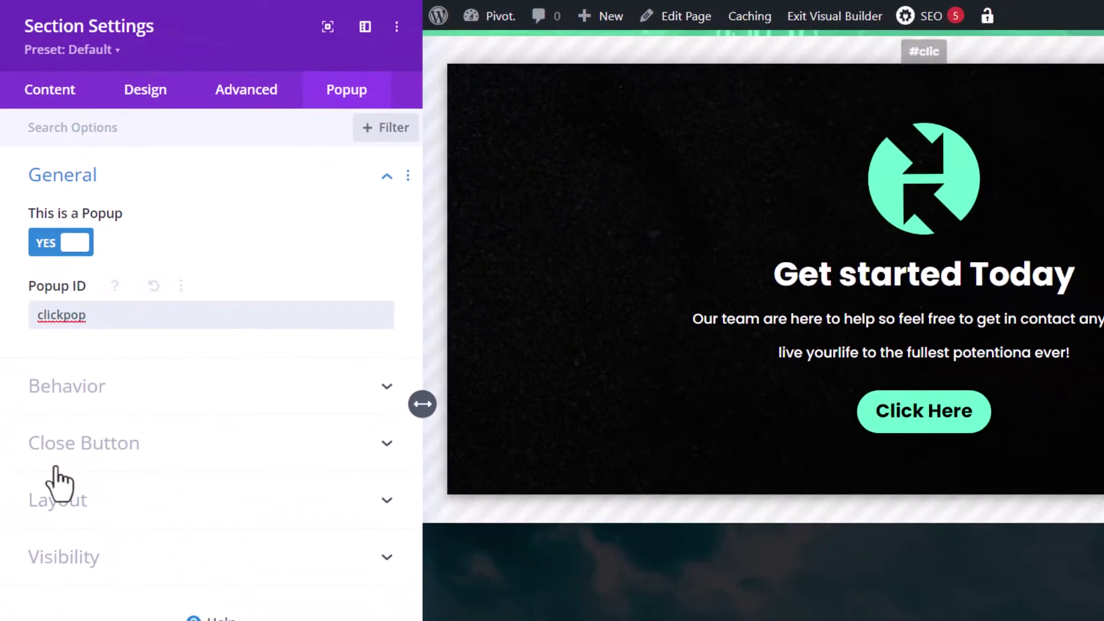
Step: Keep the popup closing on background click and let it close other popups
{"action": "left_click", "coordinate": [112, 388]}
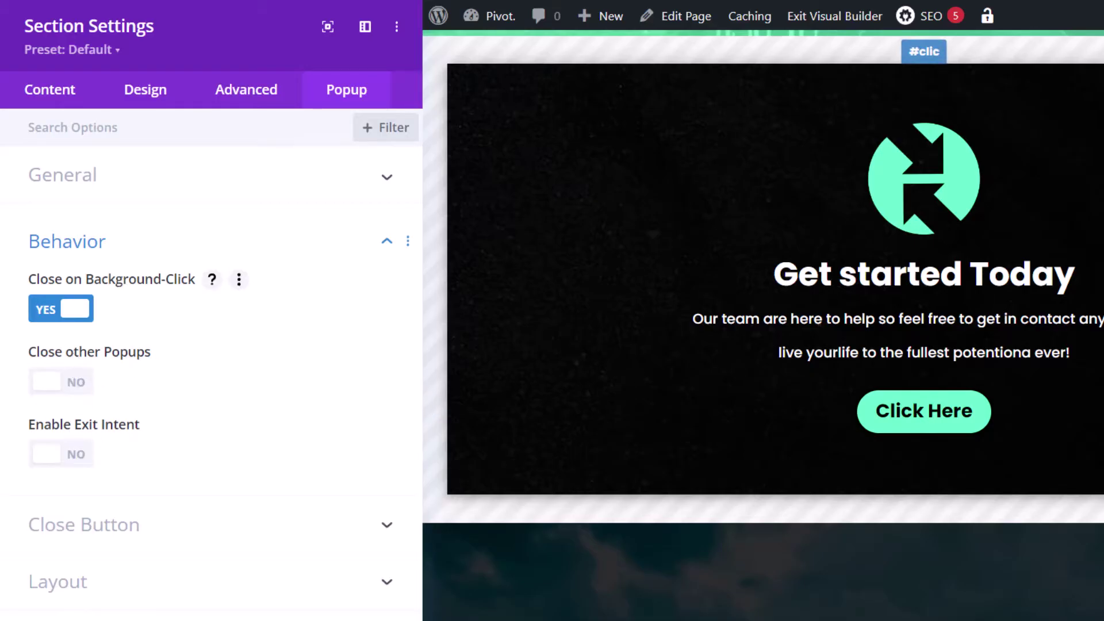
{"action": "left_click", "coordinate": [50, 311]}
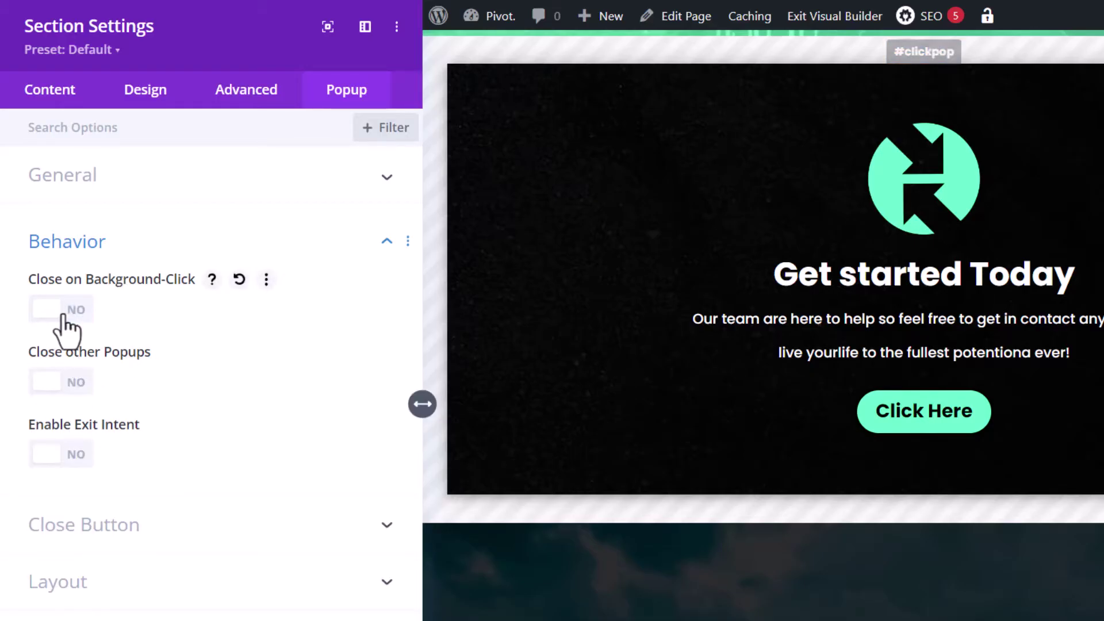
{"action": "left_click", "coordinate": [63, 314]}
{"action": "left_click", "coordinate": [65, 382]}
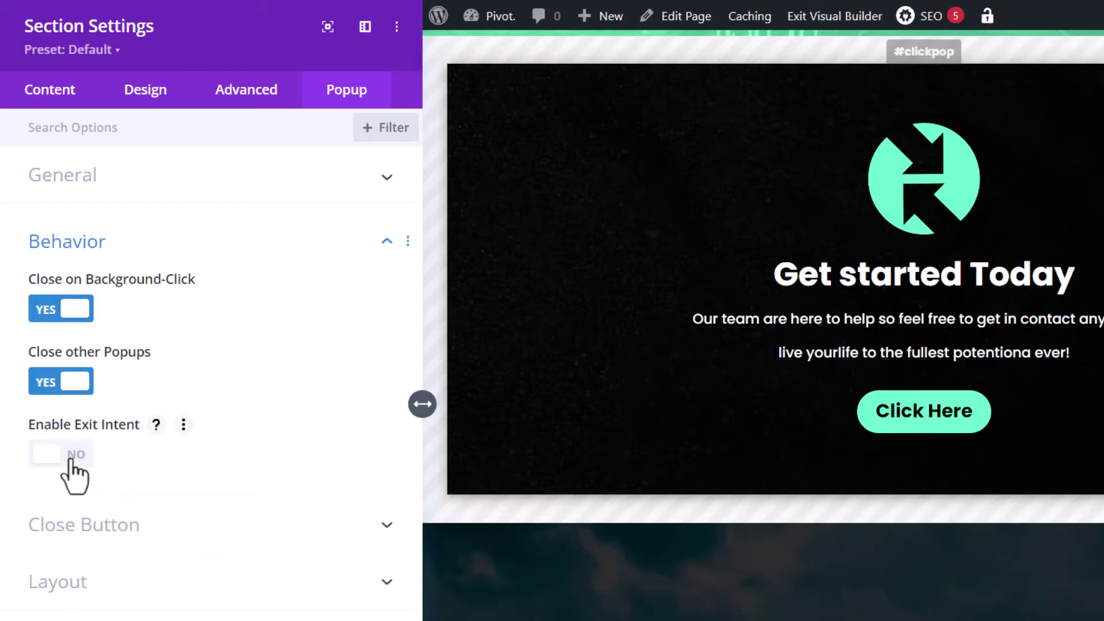
Step: Keep the close button shown and bring up its Light/Dark colour choices
{"action": "left_click", "coordinate": [75, 525]}
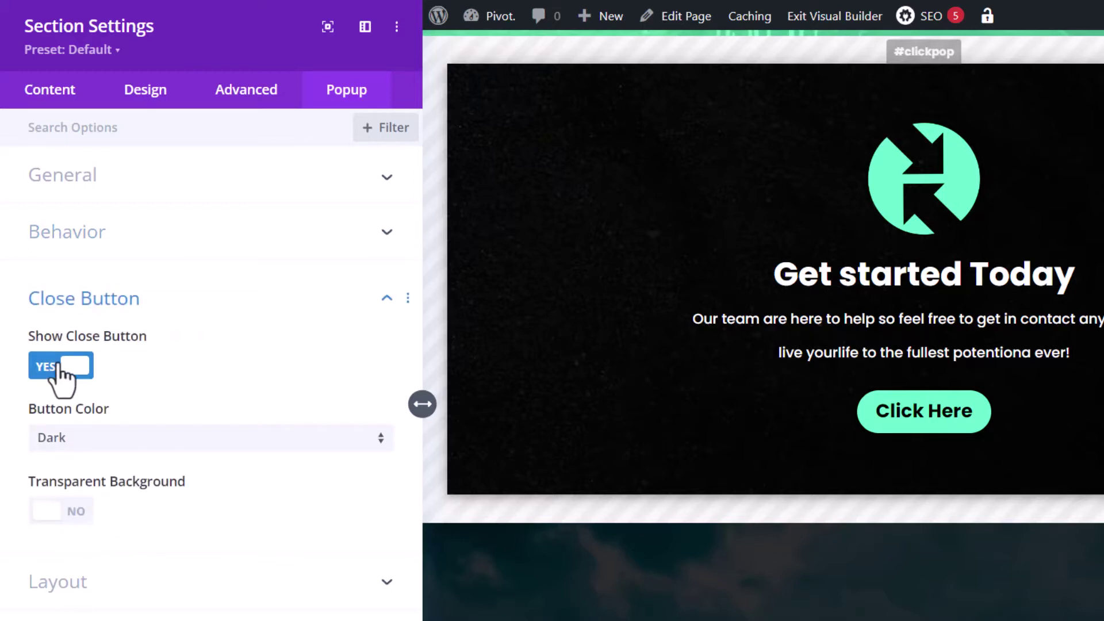
{"action": "left_click", "coordinate": [70, 236]}
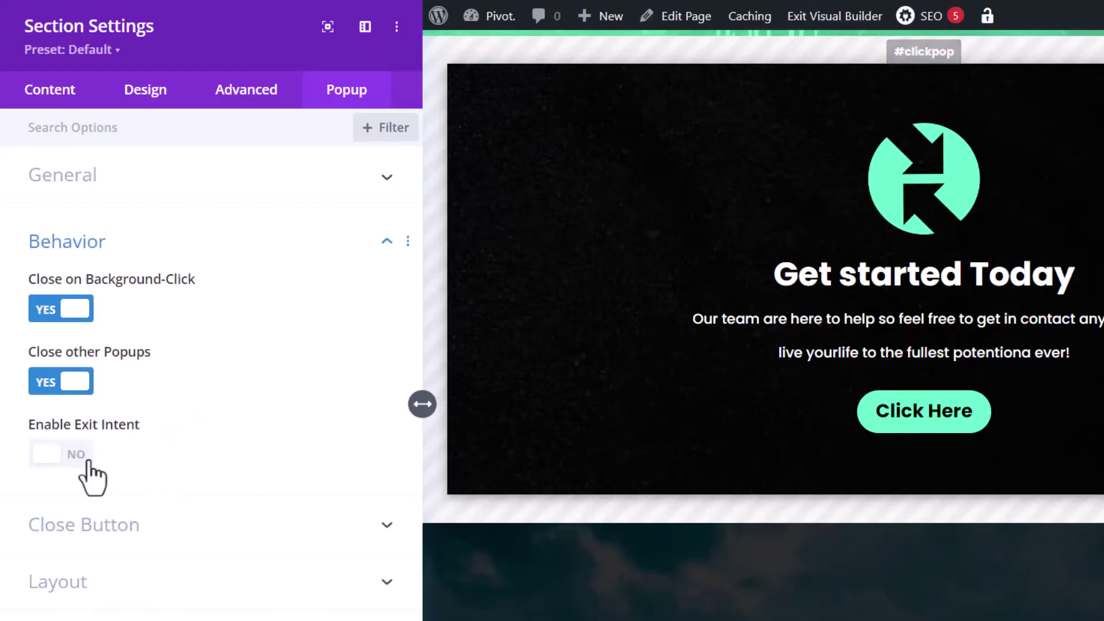
{"action": "left_click", "coordinate": [95, 527]}
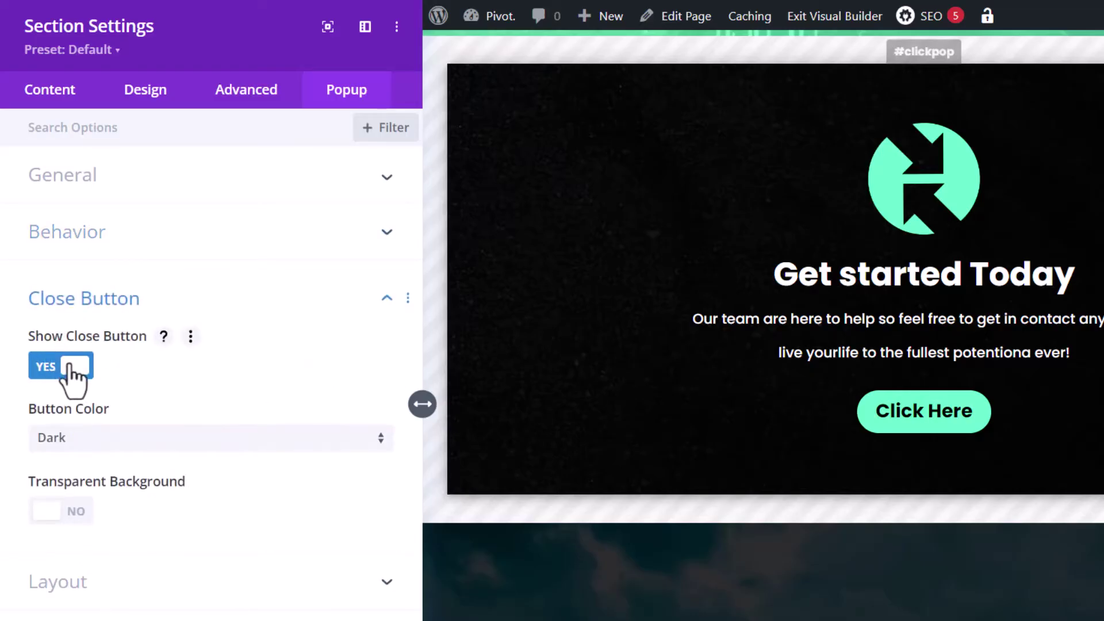
{"action": "left_click", "coordinate": [87, 454]}
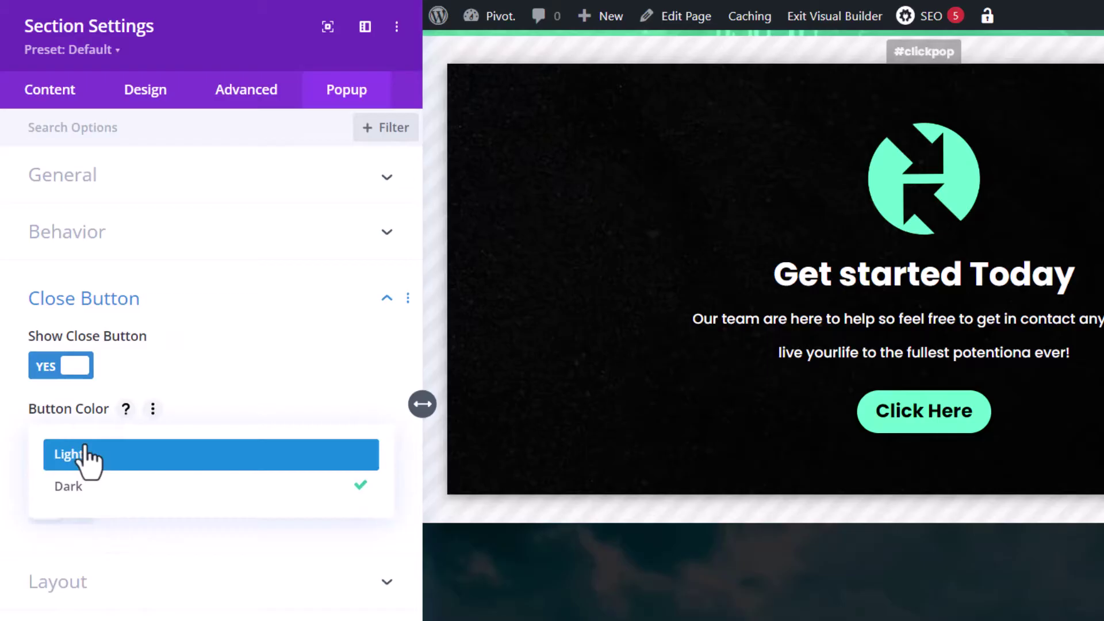
Step: Leave the close button Dark, keep the default shadow, and switch Show Loader on
{"action": "left_click", "coordinate": [244, 384]}
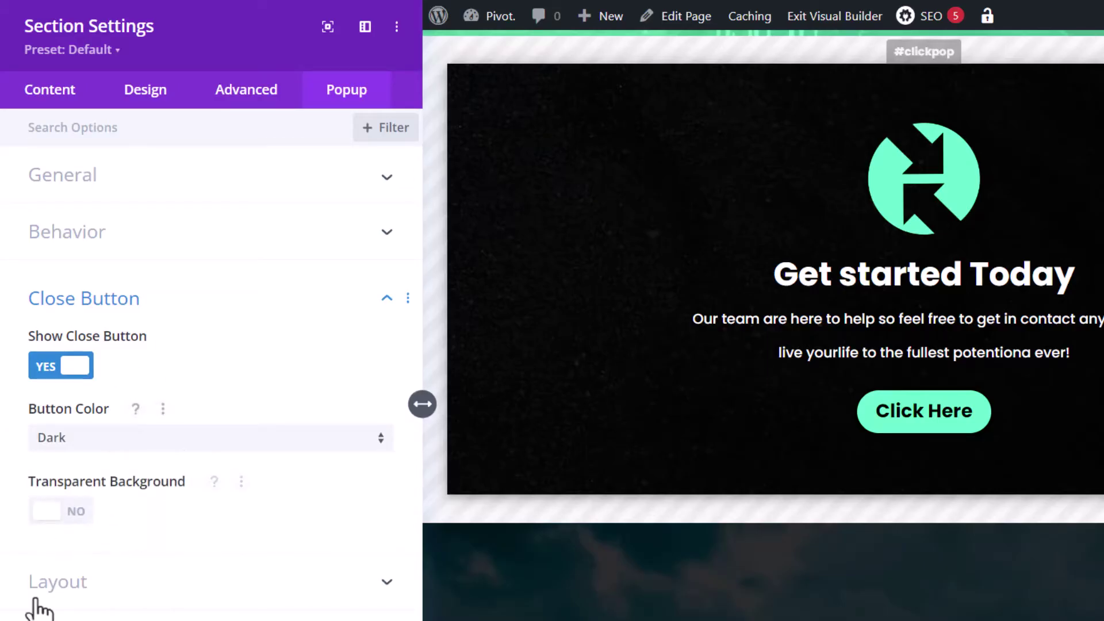
{"action": "left_click", "coordinate": [107, 598]}
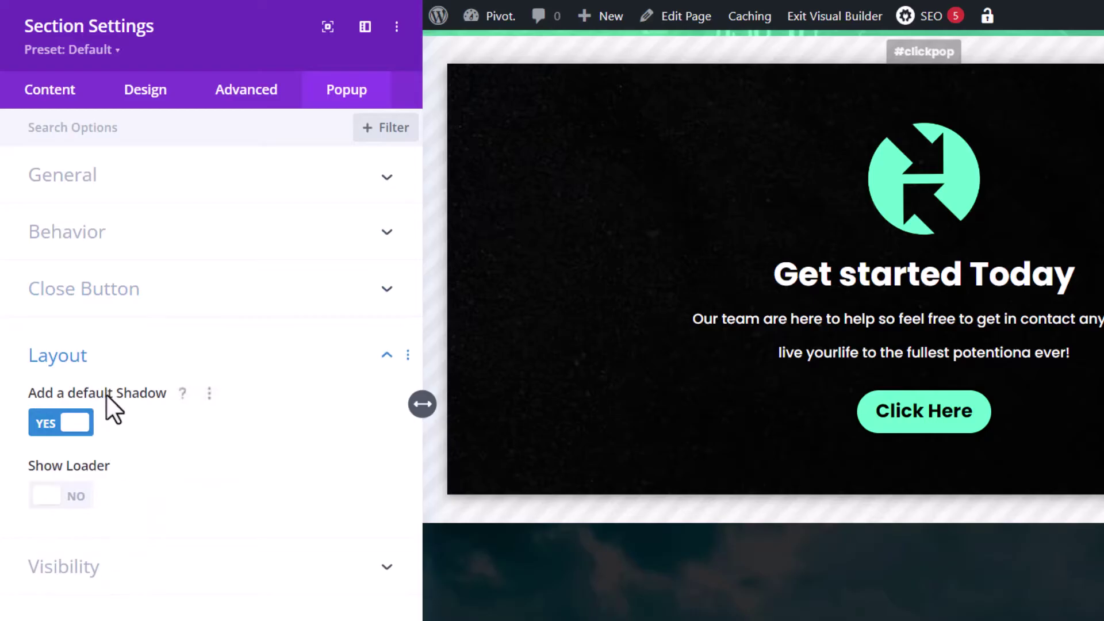
{"action": "left_click", "coordinate": [58, 428]}
{"action": "left_click", "coordinate": [53, 430]}
{"action": "left_click", "coordinate": [55, 498]}
{"action": "left_click", "coordinate": [65, 504]}
{"action": "left_click", "coordinate": [61, 498]}
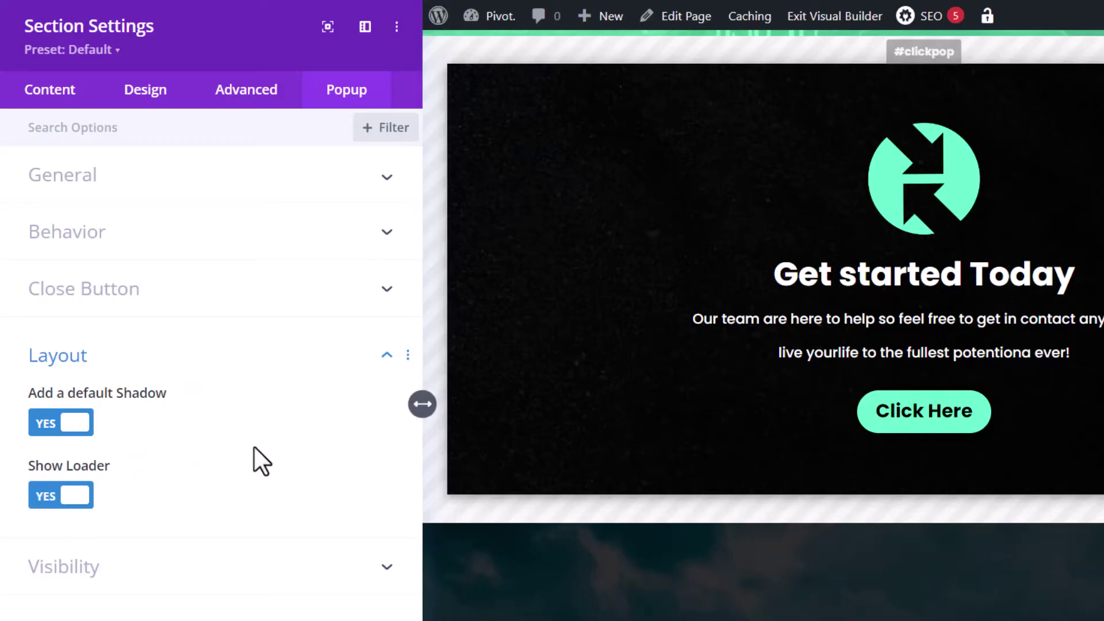
{"action": "left_click", "coordinate": [101, 195]}
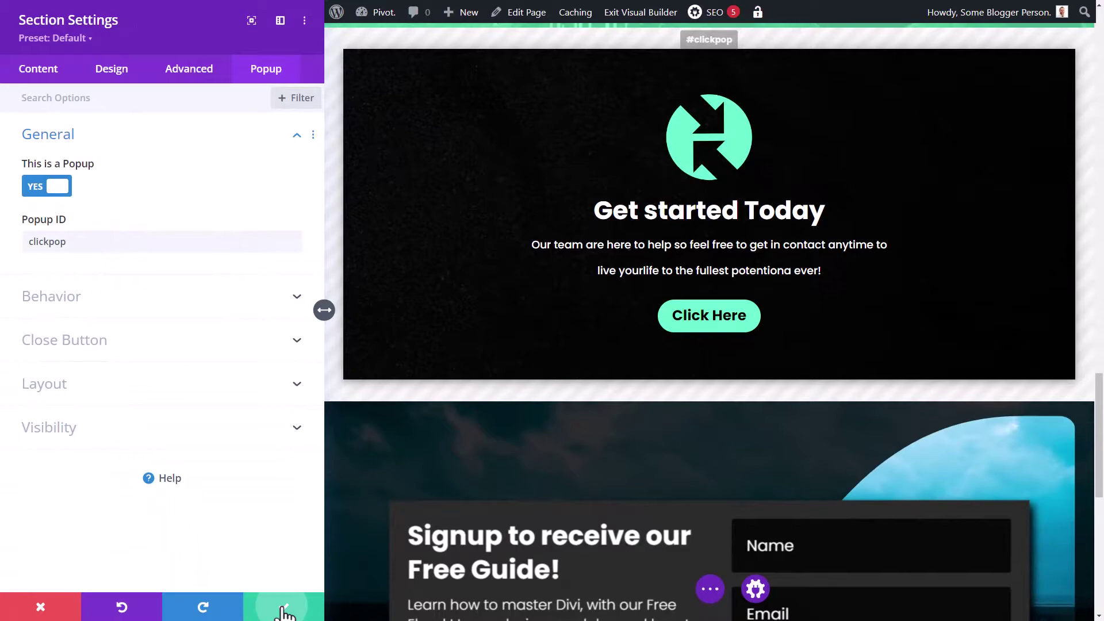
Step: Save the popup section's settings
{"action": "left_click", "coordinate": [282, 607]}
{"action": "scroll", "coordinate": [715, 265], "scroll_direction": "up", "scroll_amount": 20}
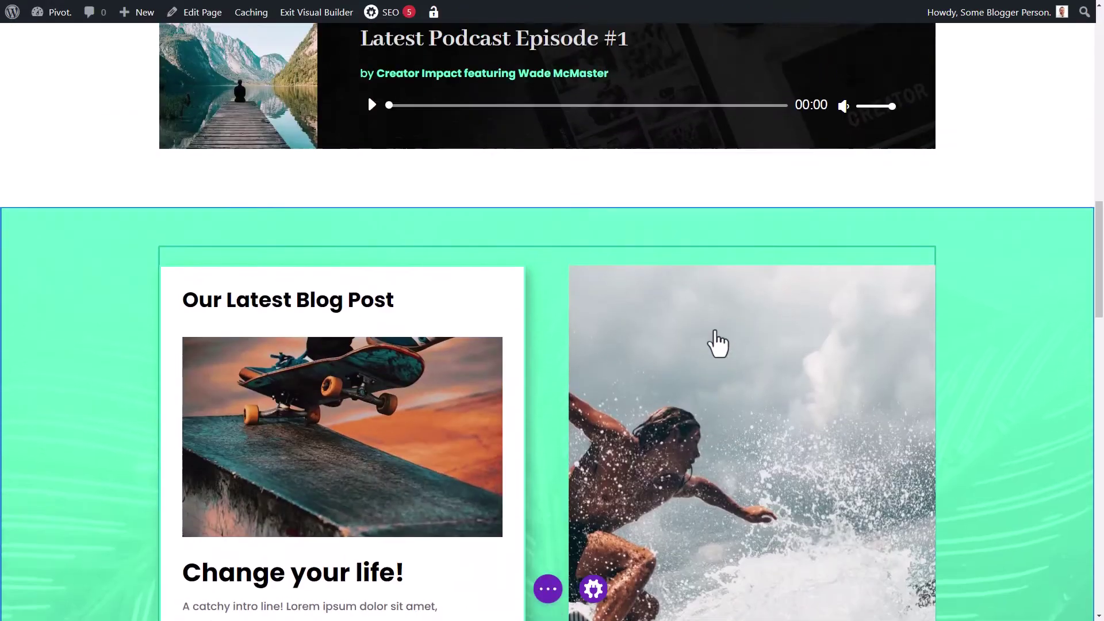
{"action": "scroll", "coordinate": [690, 314], "scroll_direction": "up", "scroll_amount": 8}
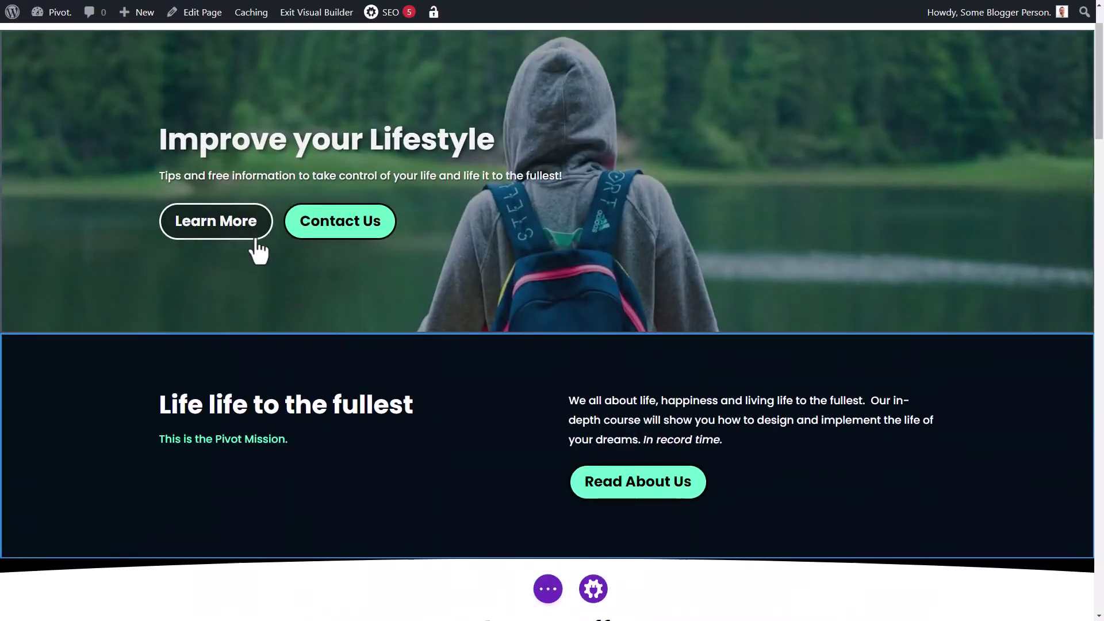
Step: Clear the Fullwidth Header's Button #2 (Contact Us) link URL in its Link settings
{"action": "mouse_move", "coordinate": [605, 172]}
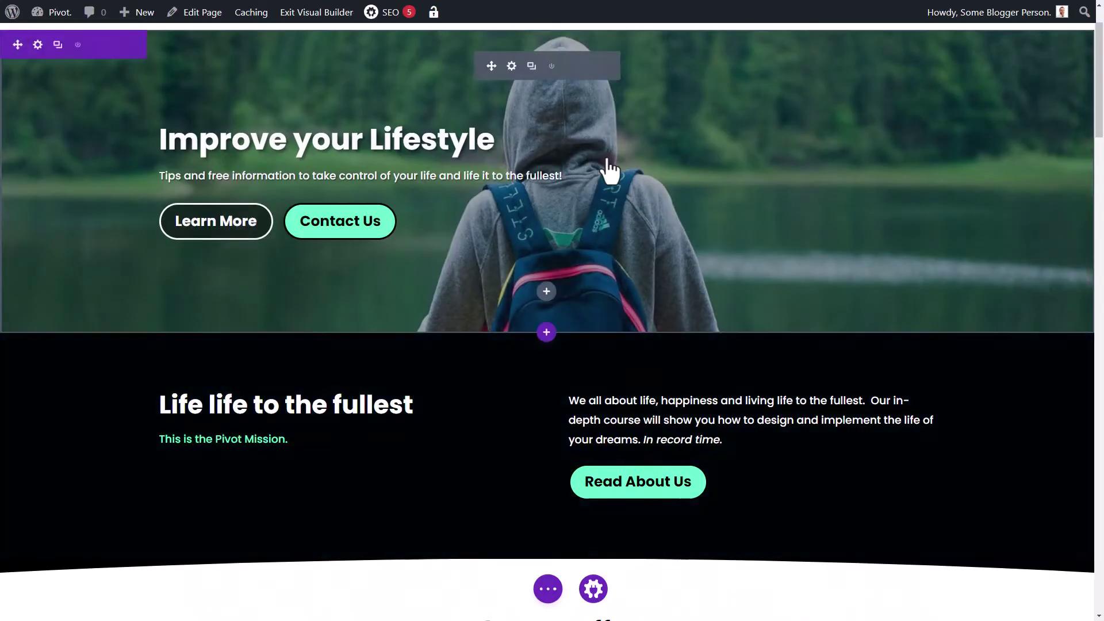
{"action": "left_click", "coordinate": [511, 66]}
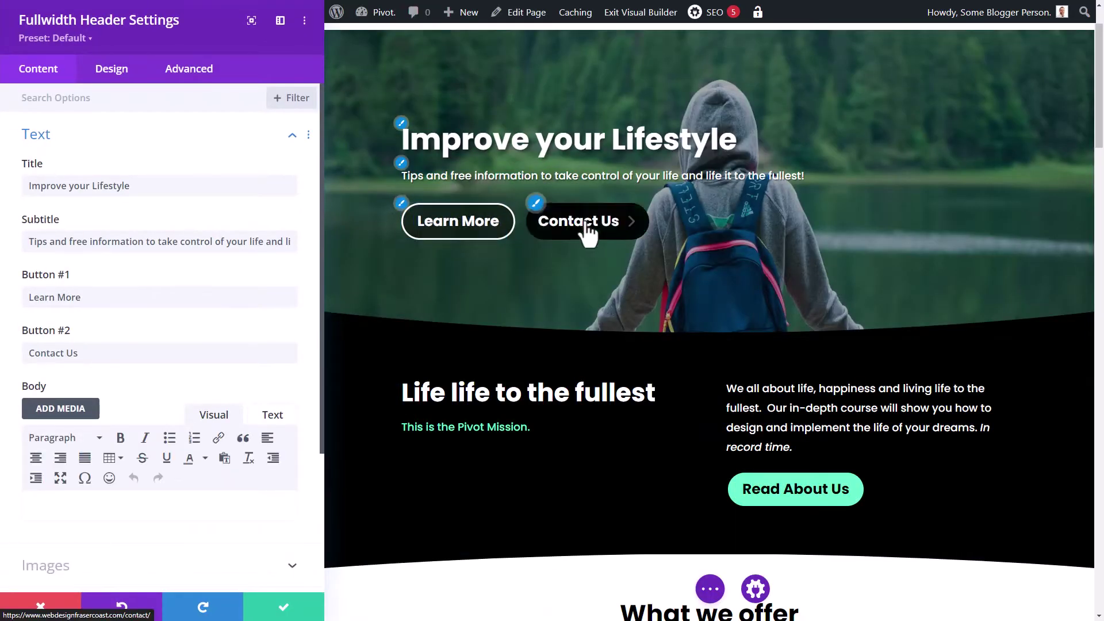
{"action": "scroll", "coordinate": [101, 305], "scroll_direction": "down", "scroll_amount": 2}
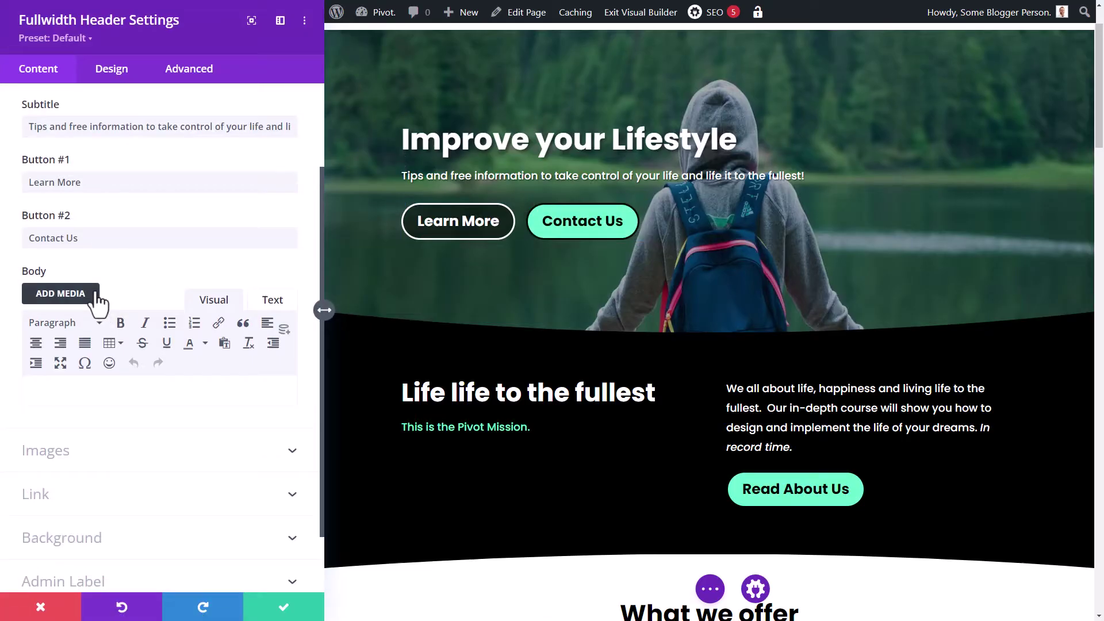
{"action": "left_click", "coordinate": [104, 451]}
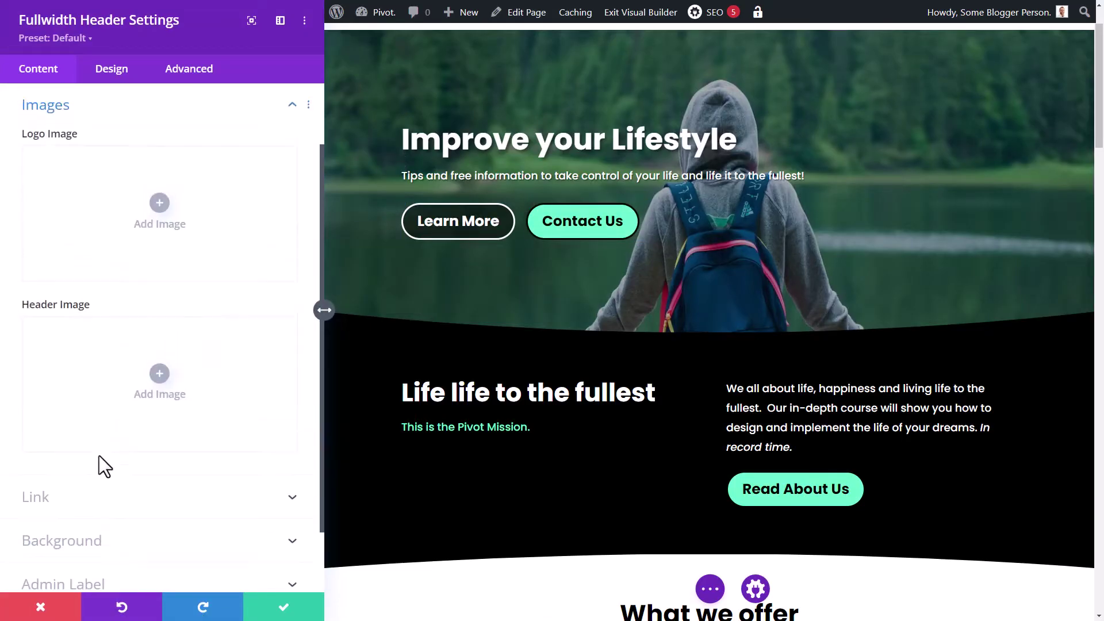
{"action": "left_click", "coordinate": [91, 510]}
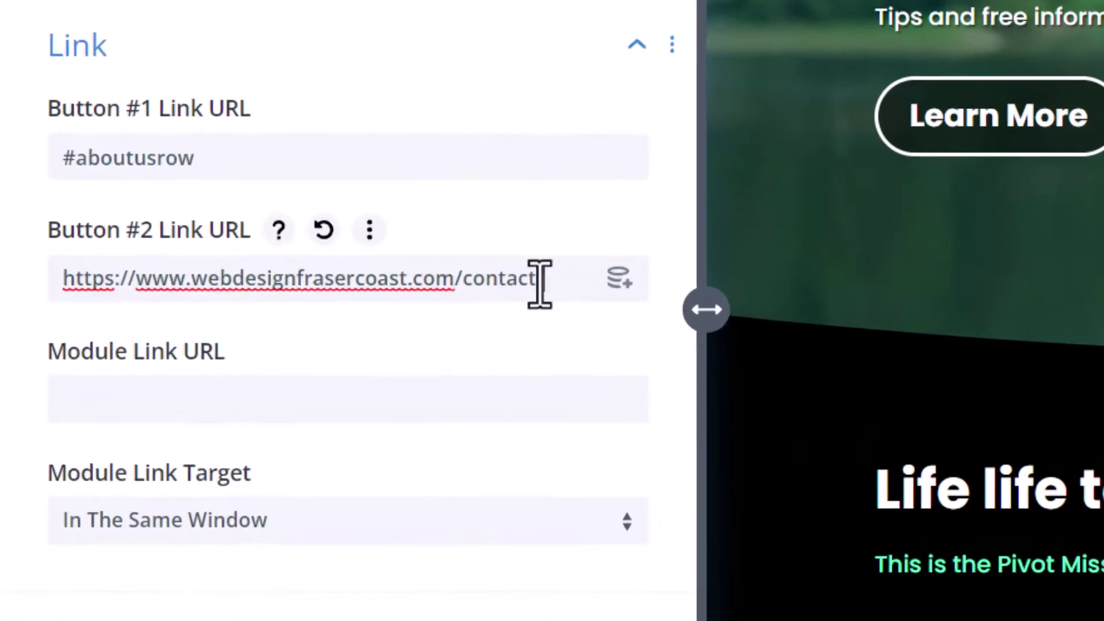
{"action": "left_click_drag", "start_coordinate": [247, 294], "coordinate": [2, 290]}
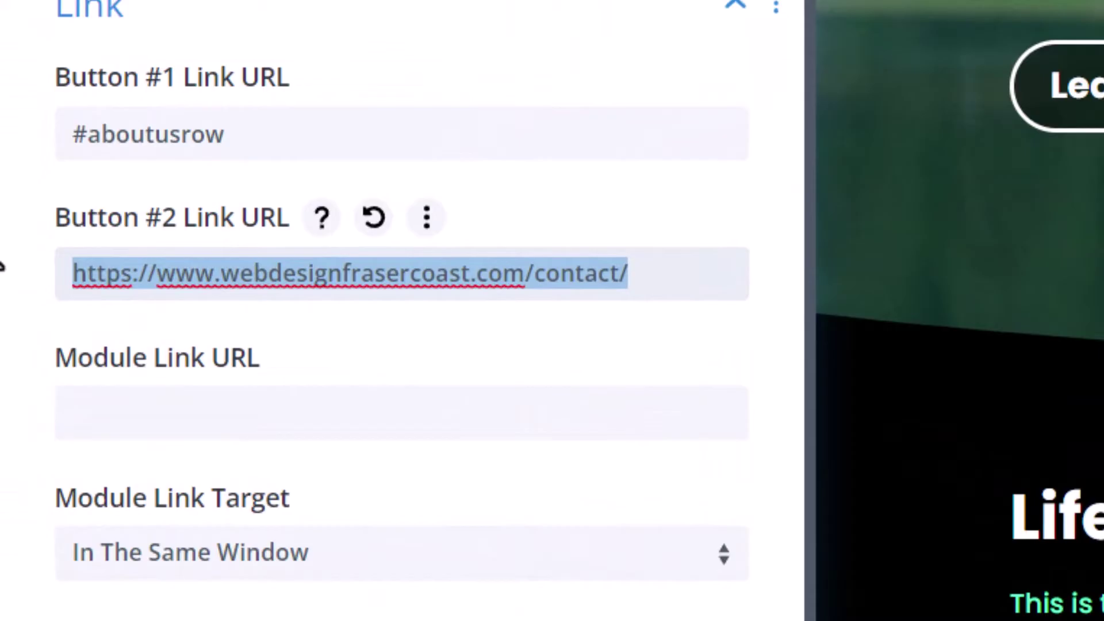
{"action": "key", "text": "BackSpace"}
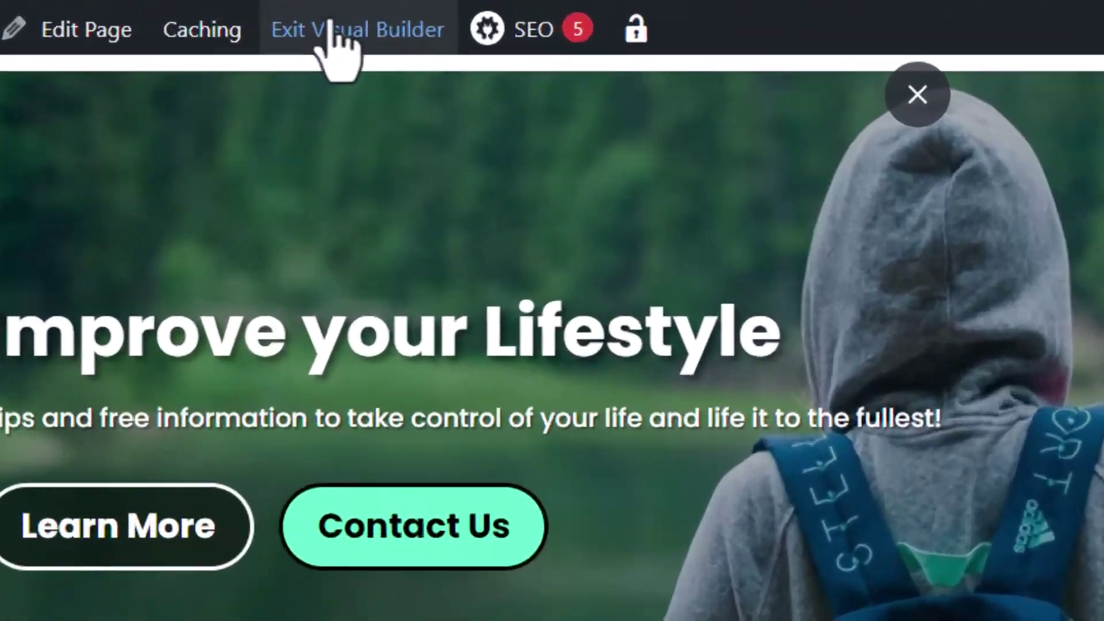
Step: Exit the builder, open the popup via Contact Us, then close it with its ×
{"action": "left_click", "coordinate": [303, 14]}
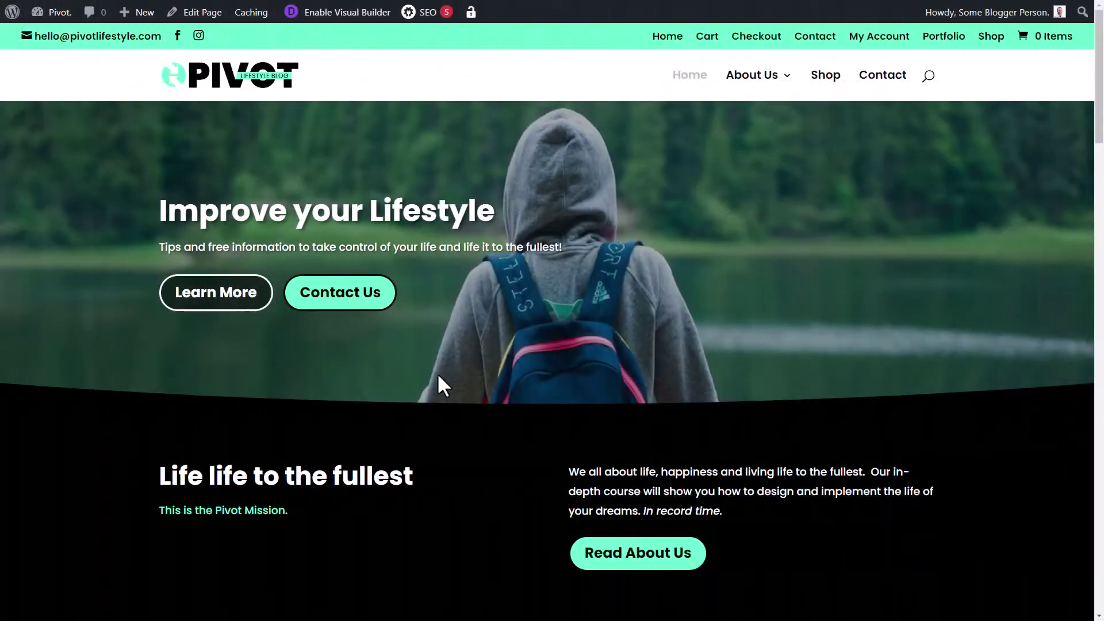
{"action": "left_click", "coordinate": [346, 299]}
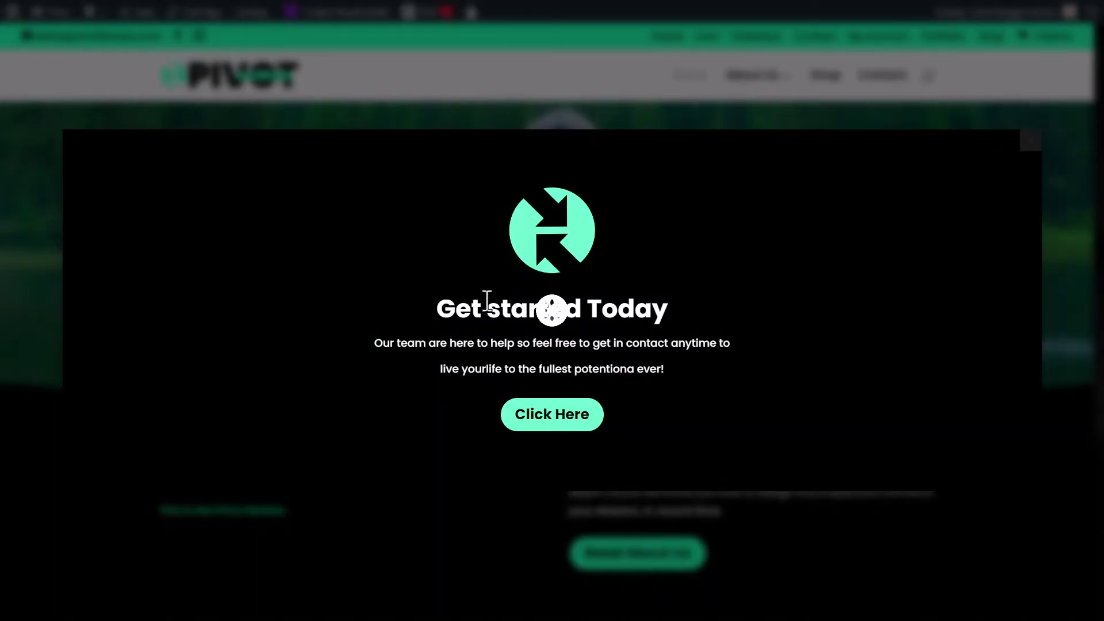
{"action": "left_click_drag", "start_coordinate": [472, 311], "coordinate": [549, 308]}
{"action": "left_click", "coordinate": [551, 310]}
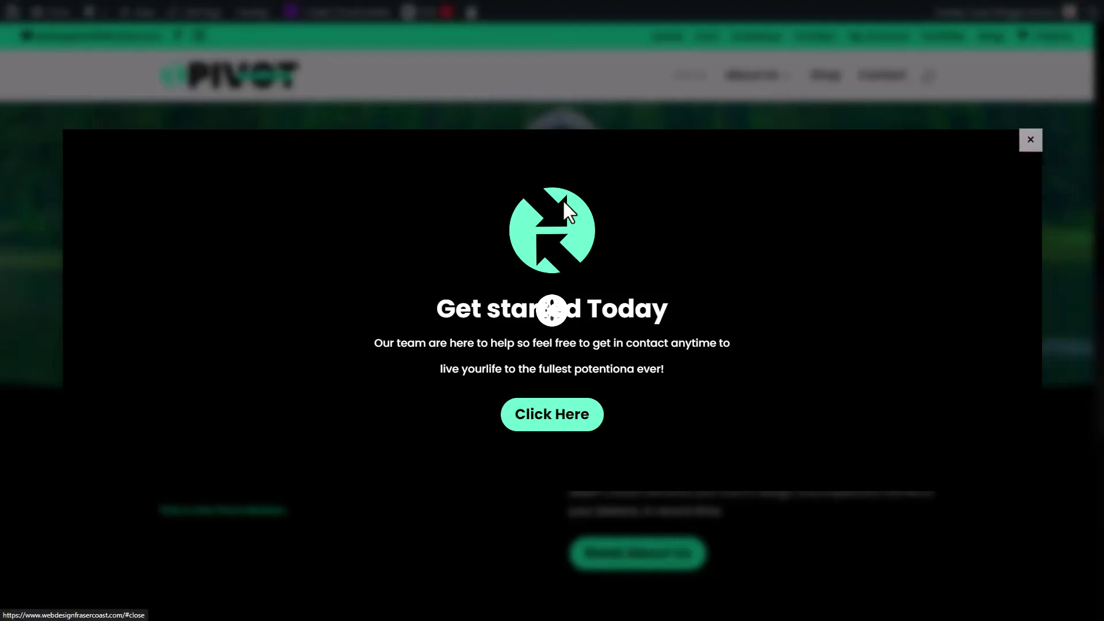
{"action": "left_click", "coordinate": [1030, 140]}
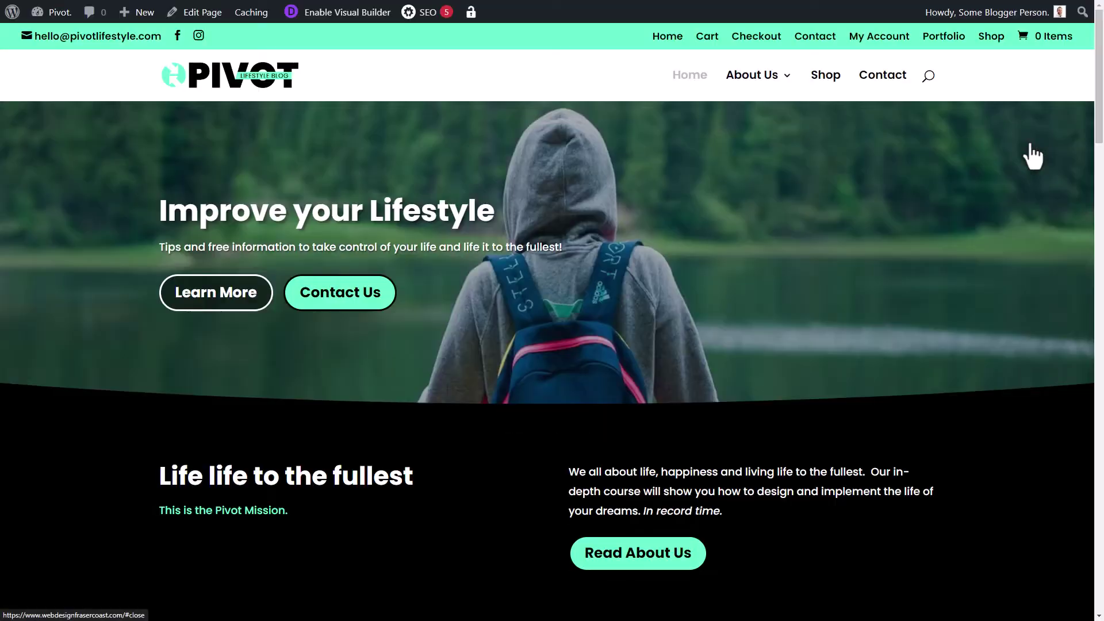
Step: Reopen the popup section's Popup settings in the builder and turn the loader back off
{"action": "left_click", "coordinate": [354, 13]}
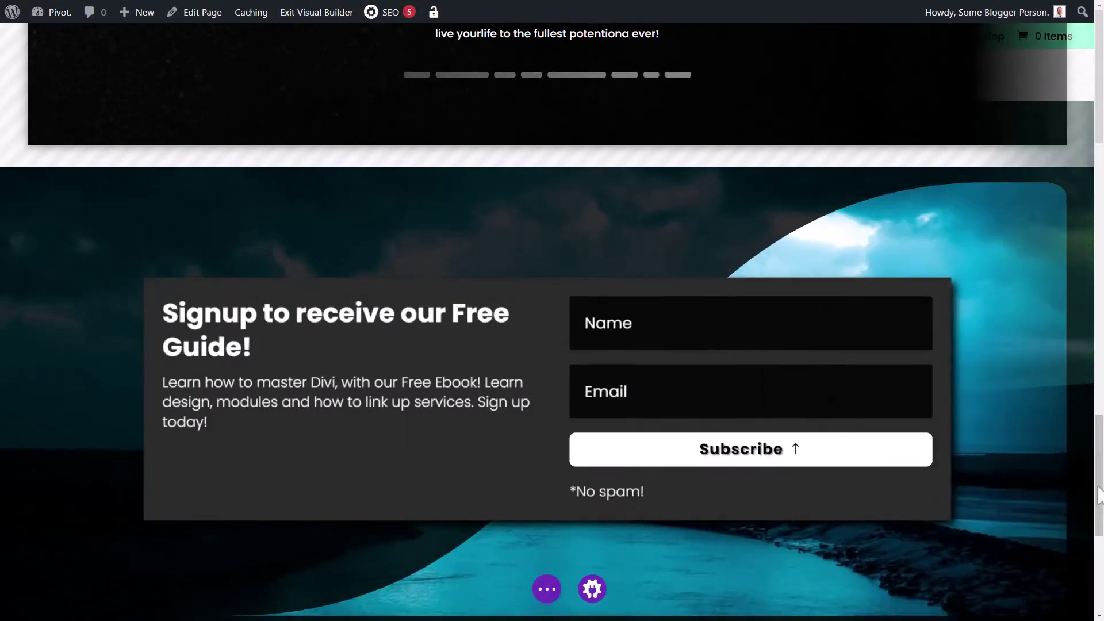
{"action": "scroll", "coordinate": [1099, 414], "scroll_direction": "down", "scroll_amount": 2}
{"action": "scroll", "coordinate": [1100, 414], "scroll_direction": "up", "scroll_amount": 10}
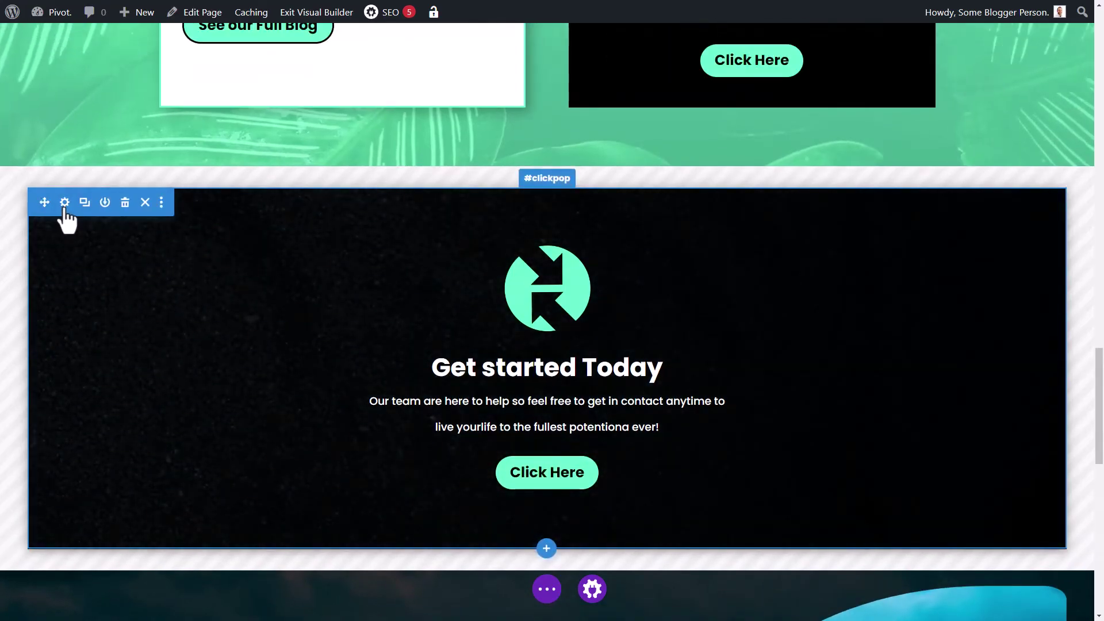
{"action": "left_click", "coordinate": [64, 203]}
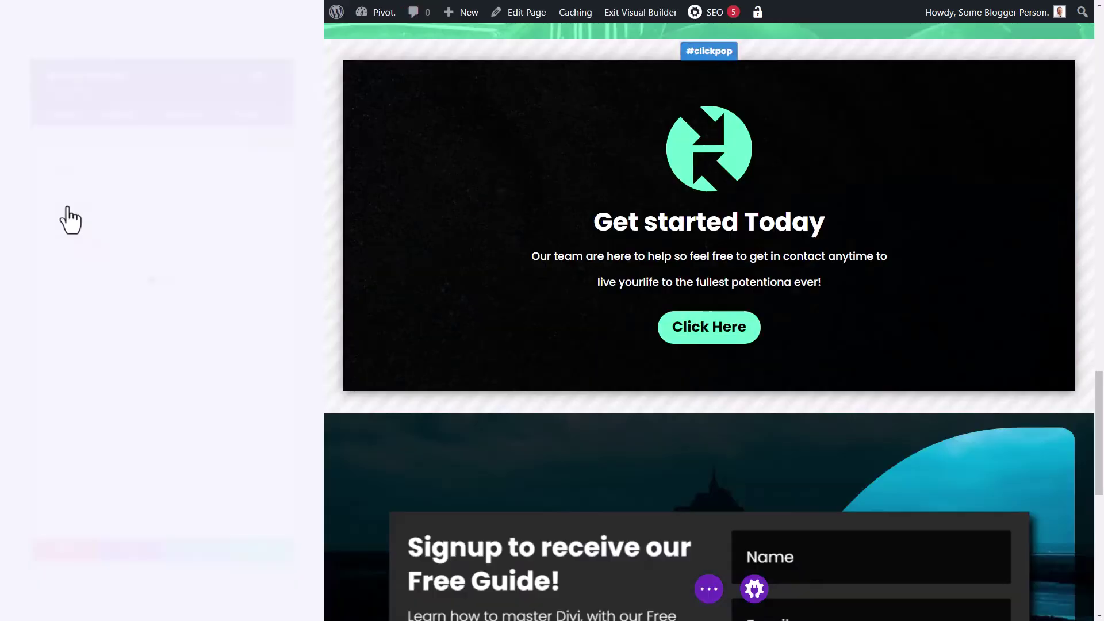
{"action": "left_click", "coordinate": [263, 75]}
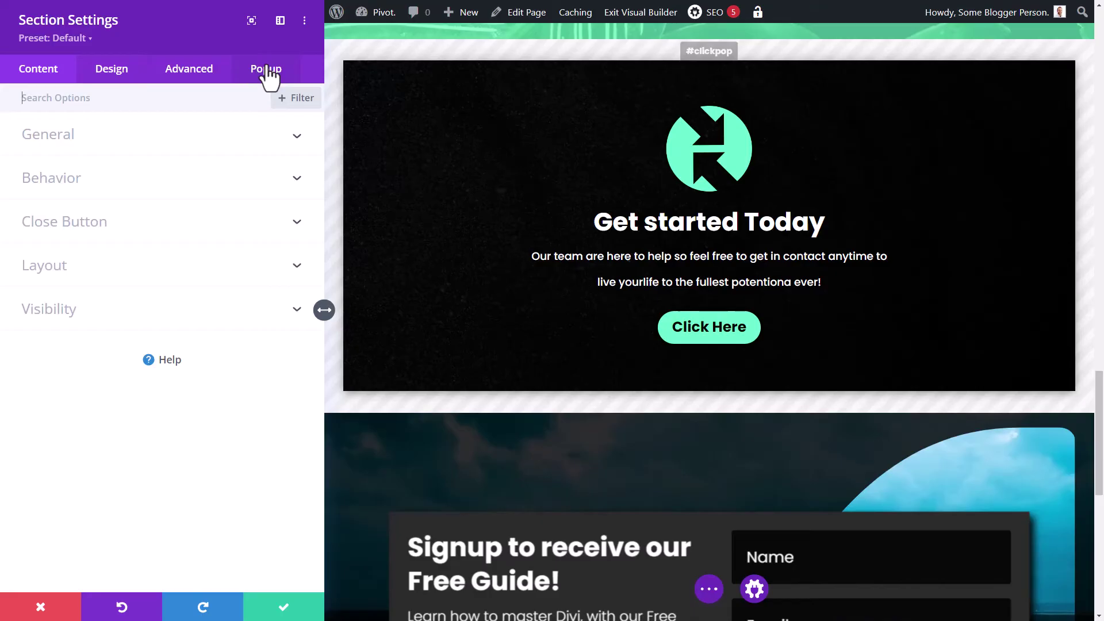
{"action": "left_click", "coordinate": [123, 140]}
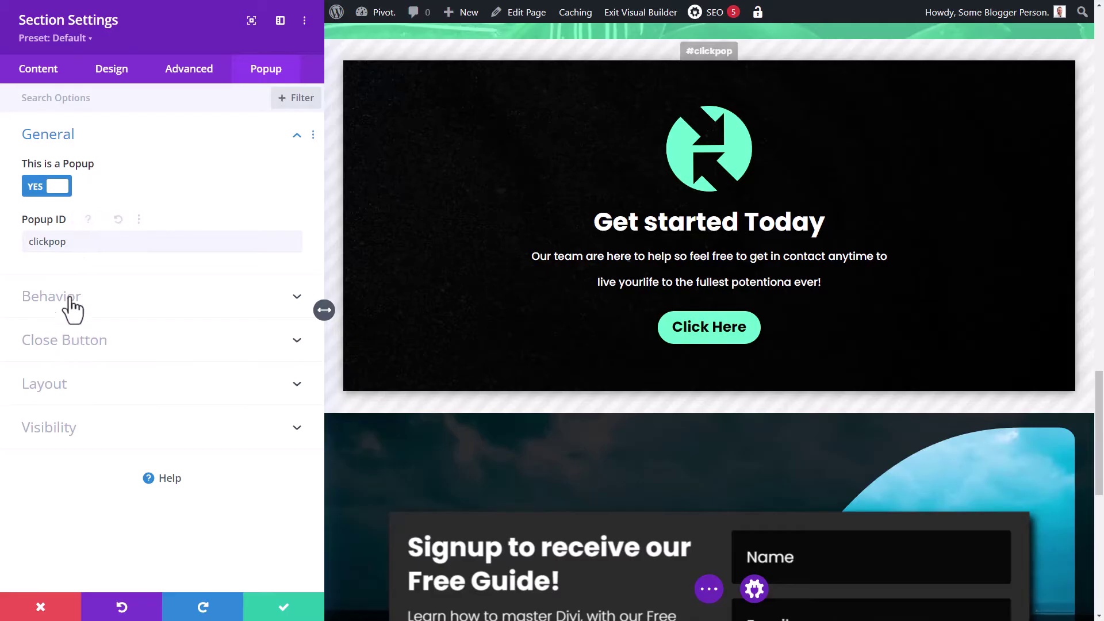
{"action": "left_click", "coordinate": [72, 386]}
{"action": "left_click", "coordinate": [51, 382]}
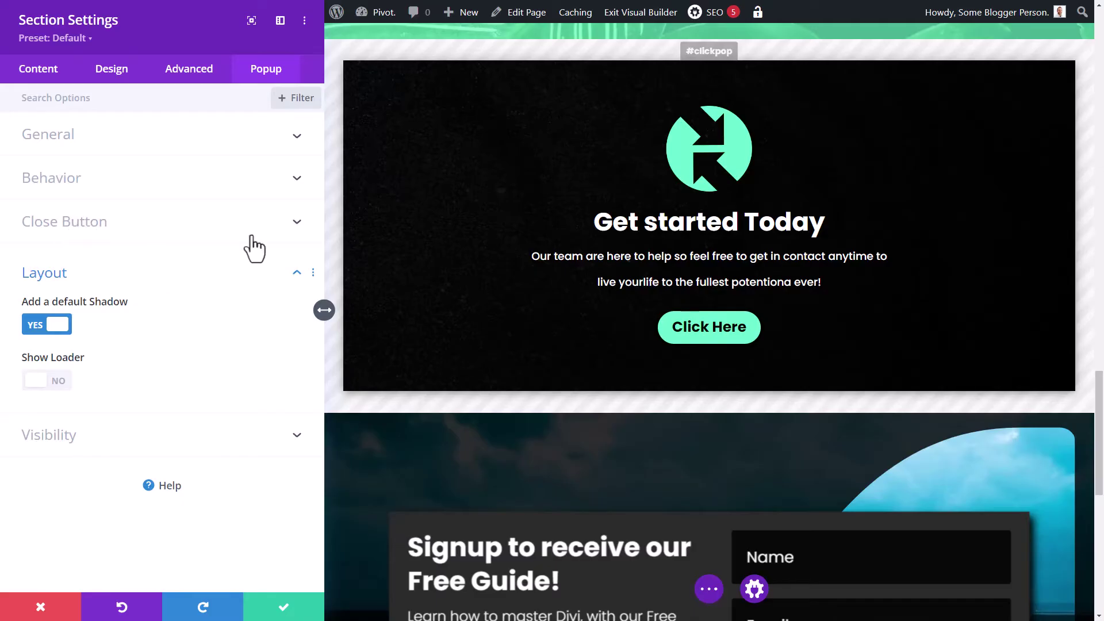
Step: Switch Enable Exit Intent to YES in the popup's Behavior options
{"action": "left_click", "coordinate": [91, 242]}
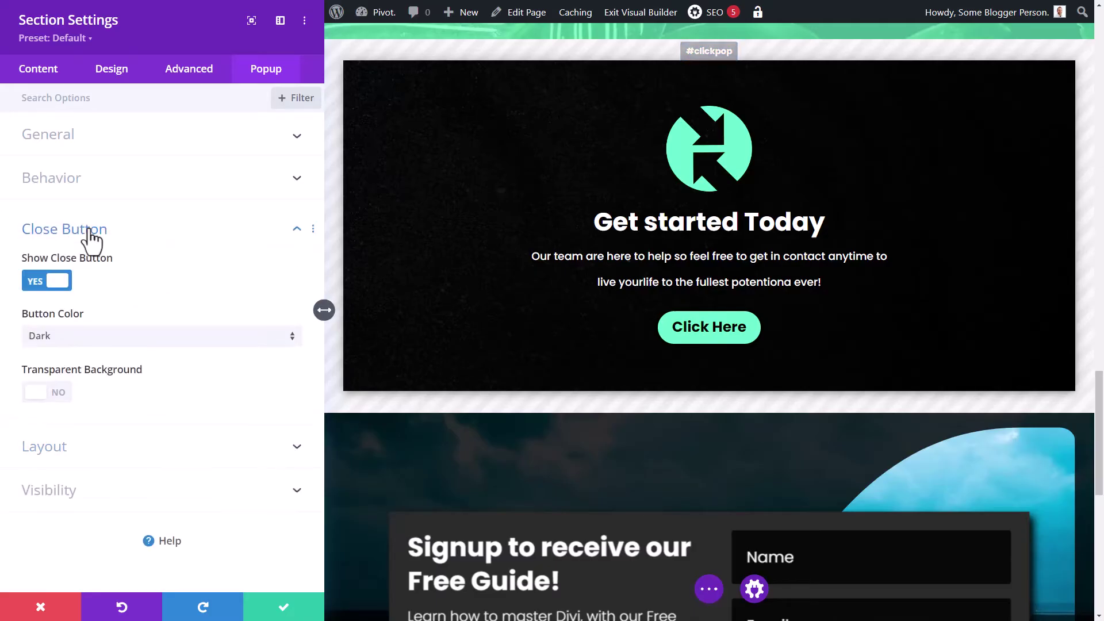
{"action": "left_click", "coordinate": [83, 181]}
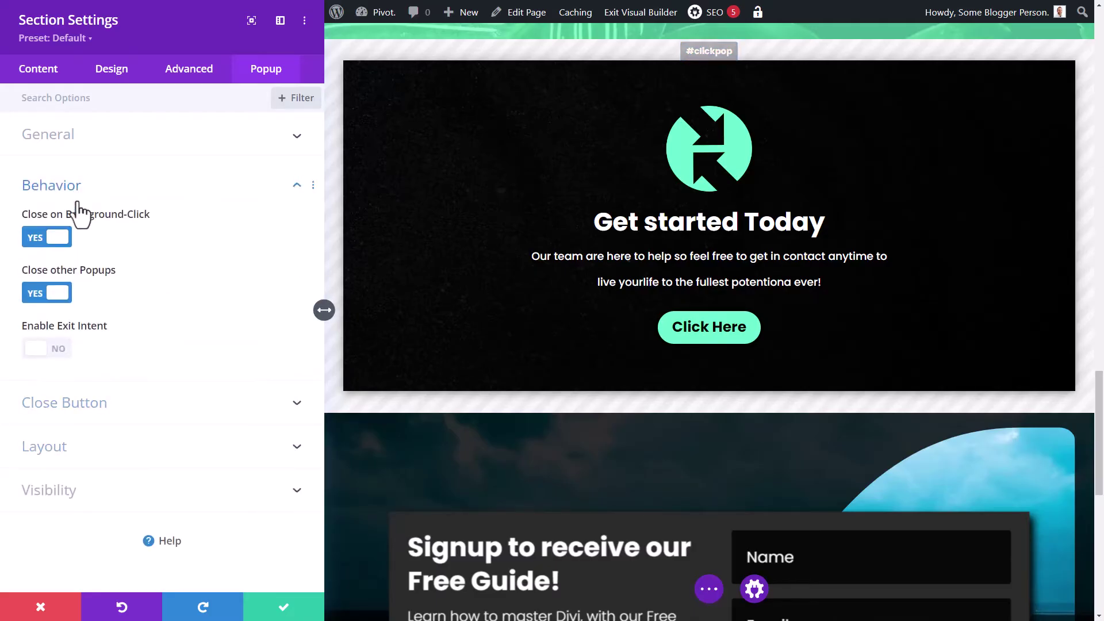
{"action": "left_click", "coordinate": [60, 350]}
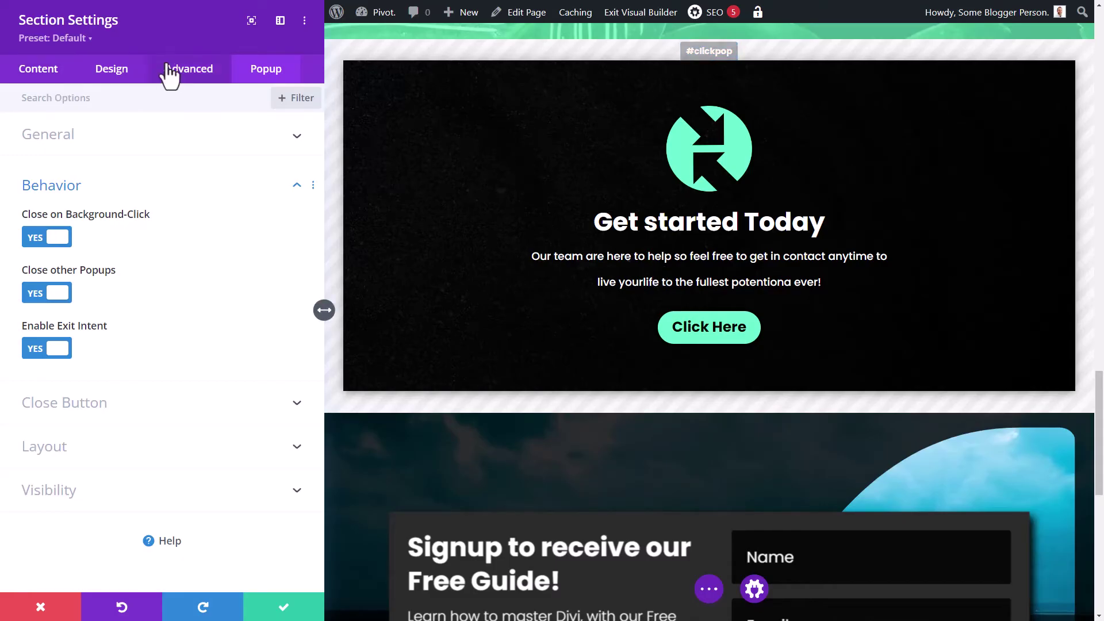
Step: Give the section a mint 8px border under Design > Border and save the settings
{"action": "left_click", "coordinate": [109, 71]}
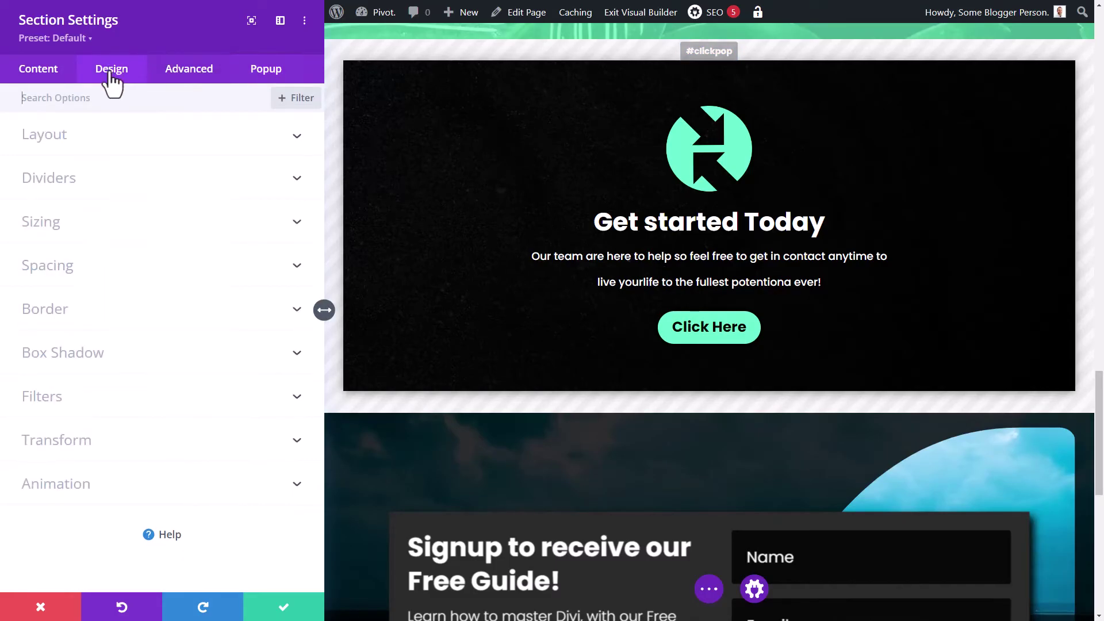
{"action": "left_click", "coordinate": [56, 322]}
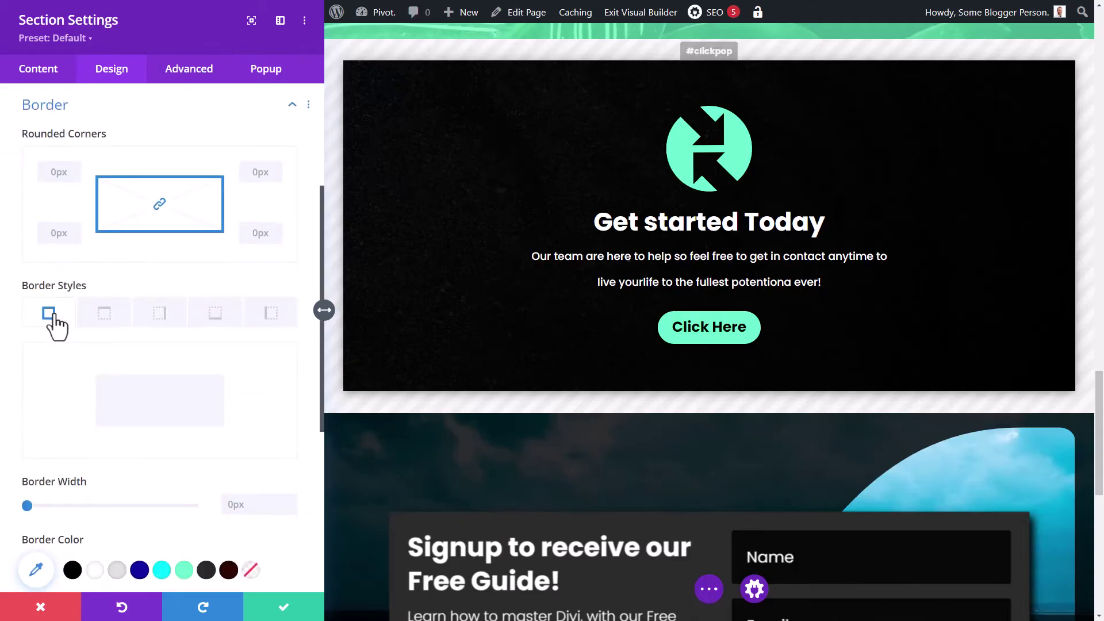
{"action": "scroll", "coordinate": [115, 402], "scroll_direction": "down", "scroll_amount": 2}
{"action": "left_click", "coordinate": [184, 455]}
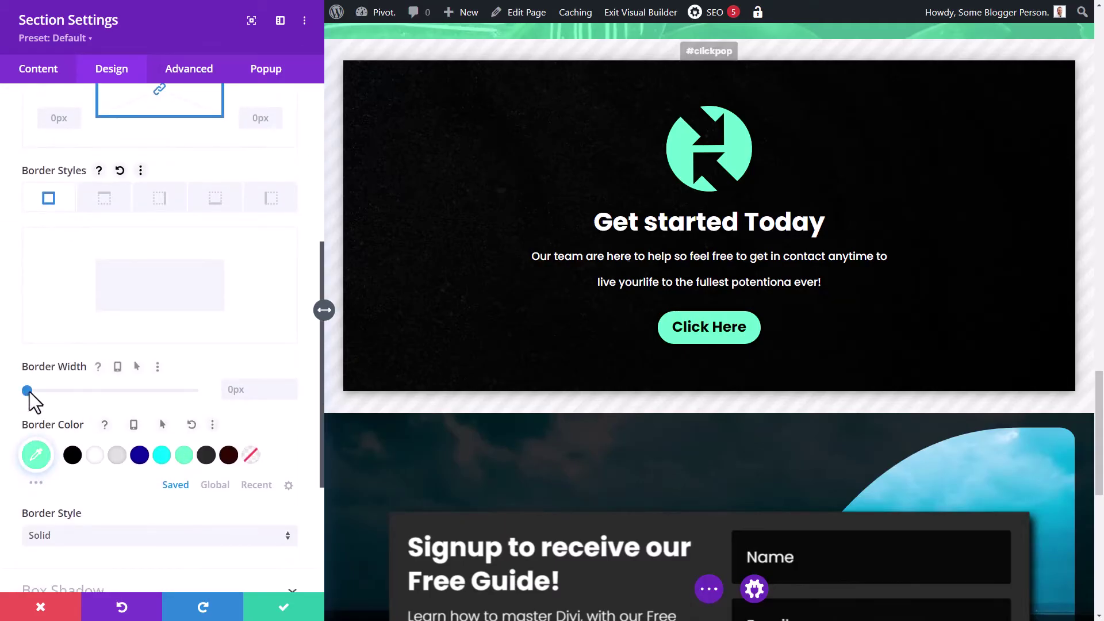
{"action": "left_click_drag", "start_coordinate": [30, 392], "coordinate": [53, 392]}
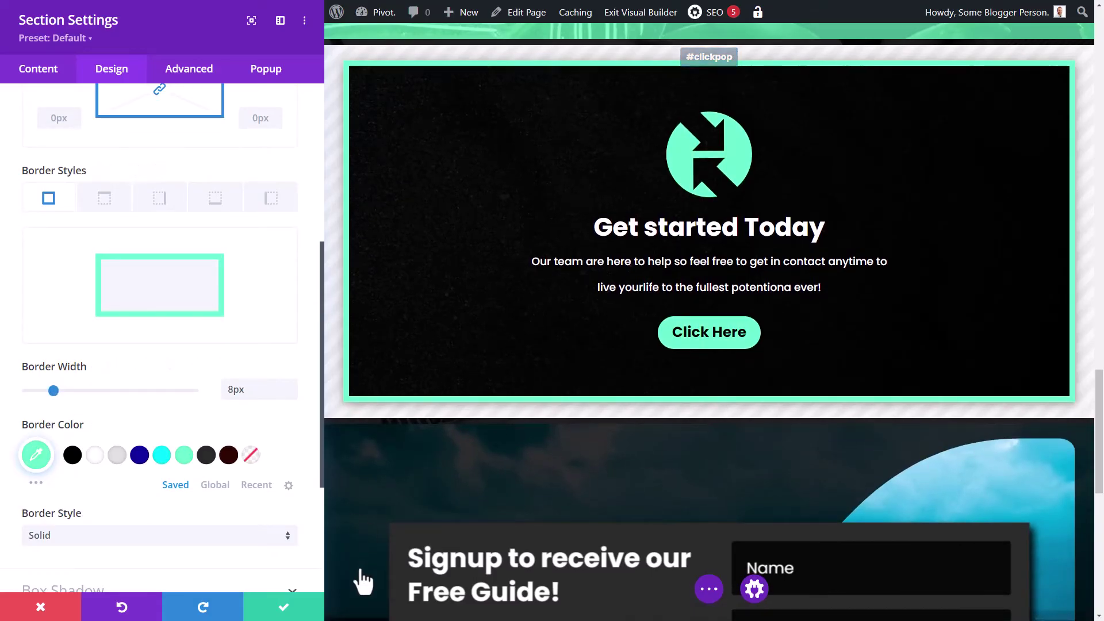
{"action": "left_click", "coordinate": [283, 607]}
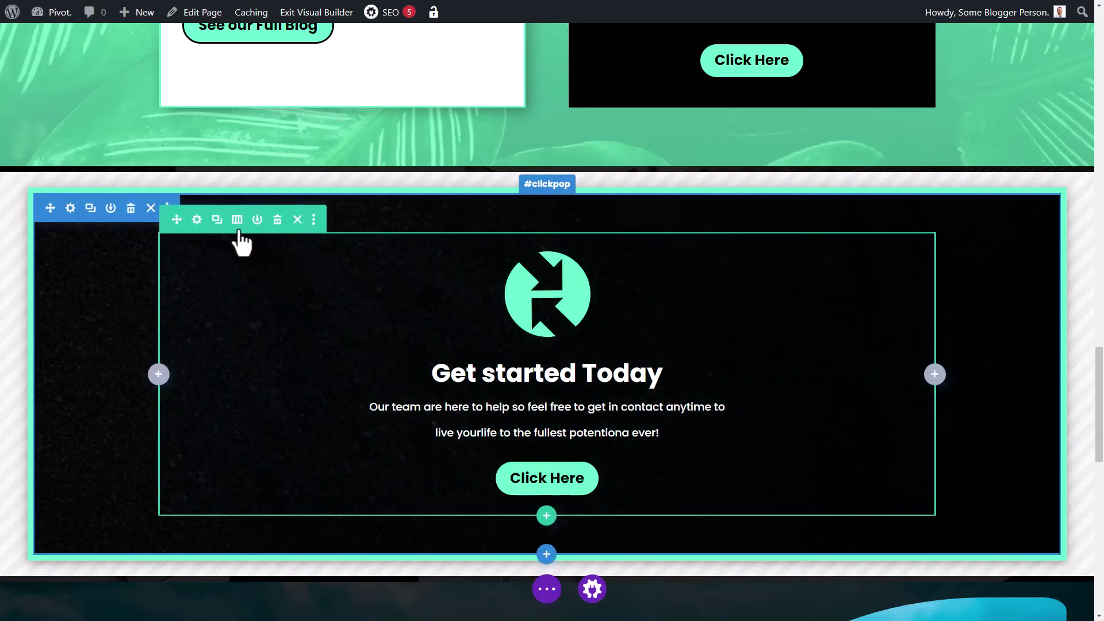
Step: Make the row two columns and add an image module with the Super Secrets ebook image to the right column
{"action": "left_click", "coordinate": [237, 220]}
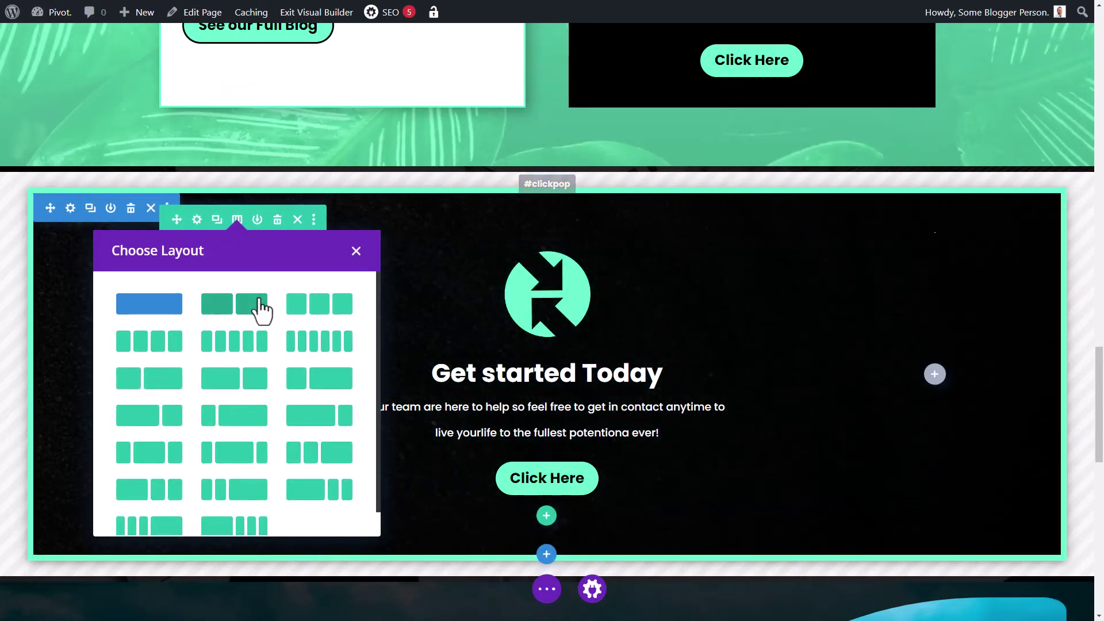
{"action": "left_click", "coordinate": [252, 304]}
{"action": "left_click", "coordinate": [752, 273]}
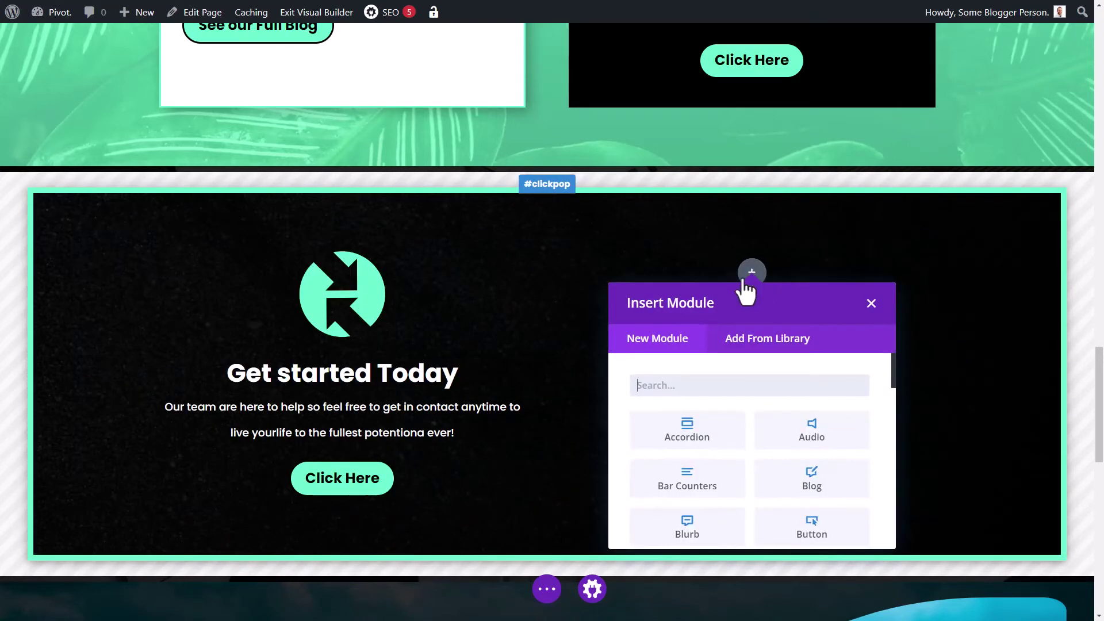
{"action": "scroll", "coordinate": [729, 398], "scroll_direction": "down", "scroll_amount": 5}
{"action": "scroll", "coordinate": [717, 477], "scroll_direction": "down", "scroll_amount": 3}
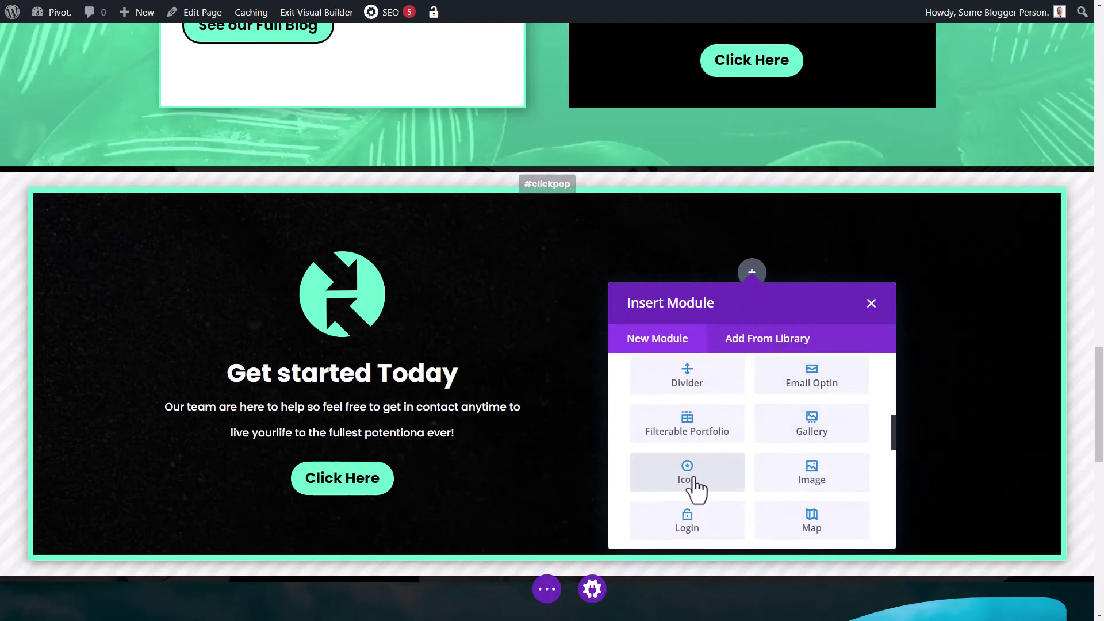
{"action": "left_click", "coordinate": [813, 490]}
{"action": "left_click", "coordinate": [271, 233]}
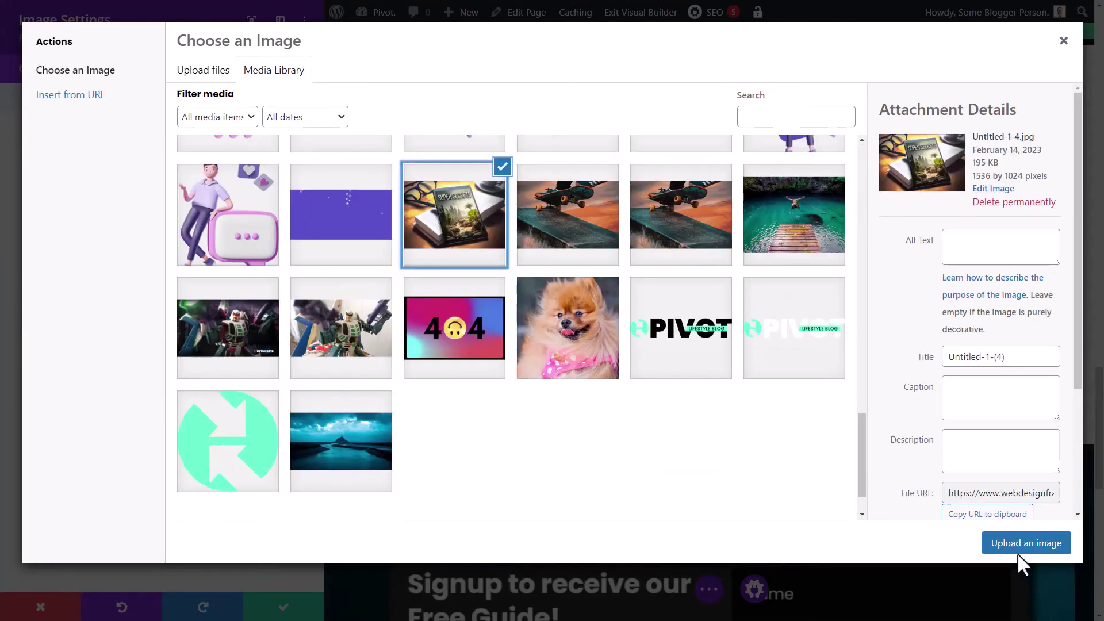
{"action": "left_click", "coordinate": [1023, 543]}
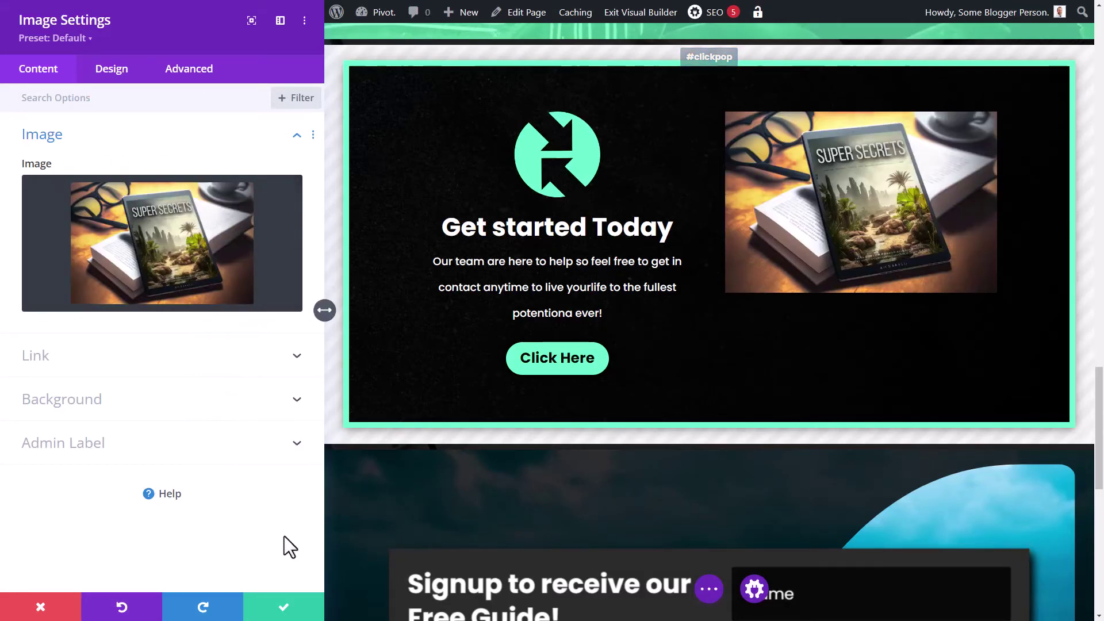
{"action": "left_click", "coordinate": [285, 608]}
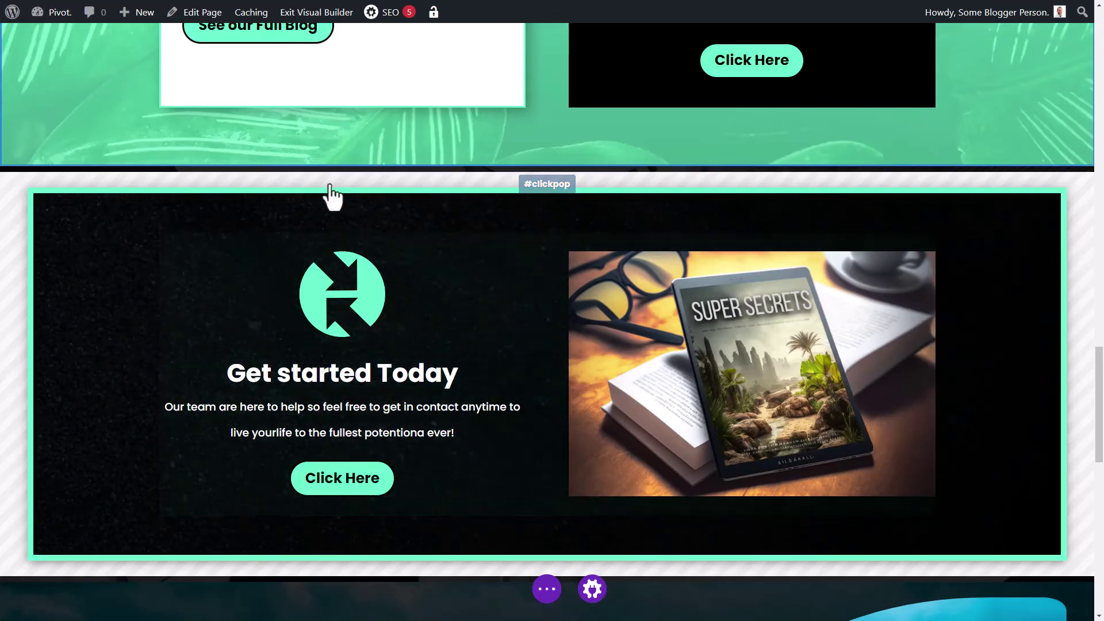
Step: Save and exit the builder, view the bordered popup on the live homepage, then close it
{"action": "left_click", "coordinate": [329, 14]}
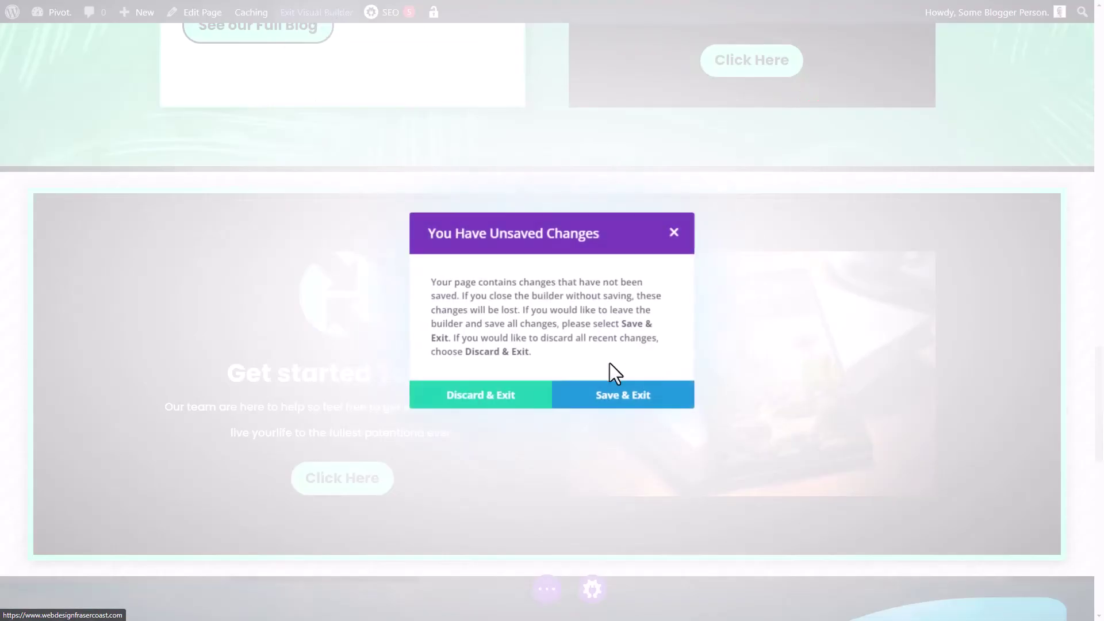
{"action": "left_click", "coordinate": [618, 396]}
{"action": "scroll", "coordinate": [1100, 183], "scroll_direction": "down", "scroll_amount": 5}
{"action": "left_click_drag", "start_coordinate": [1100, 183], "coordinate": [1096, 115]}
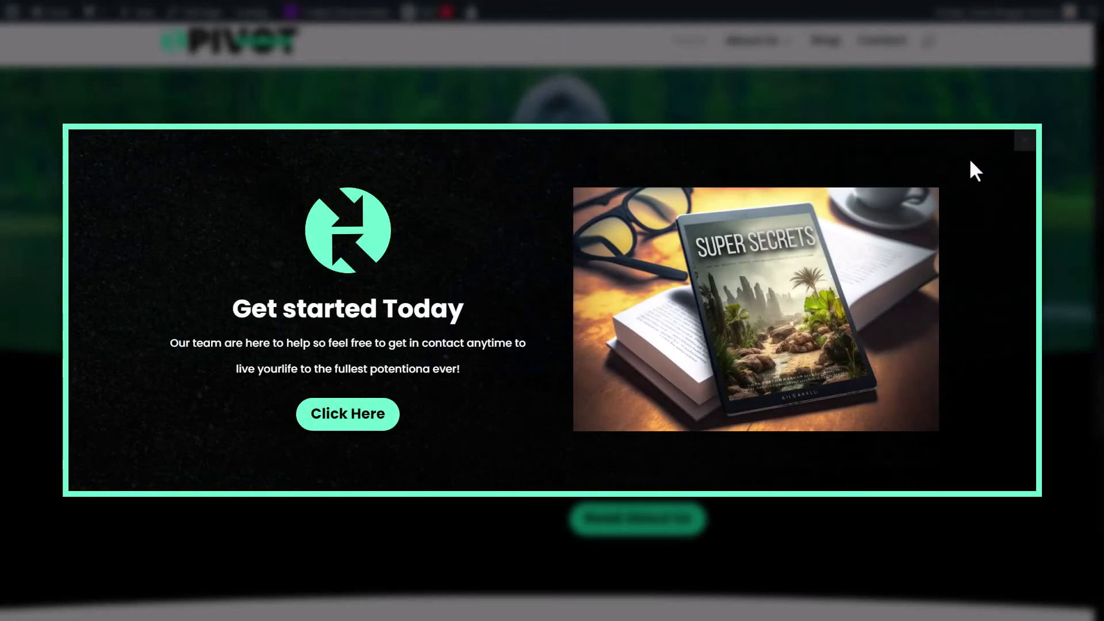
{"action": "left_click", "coordinate": [1026, 144]}
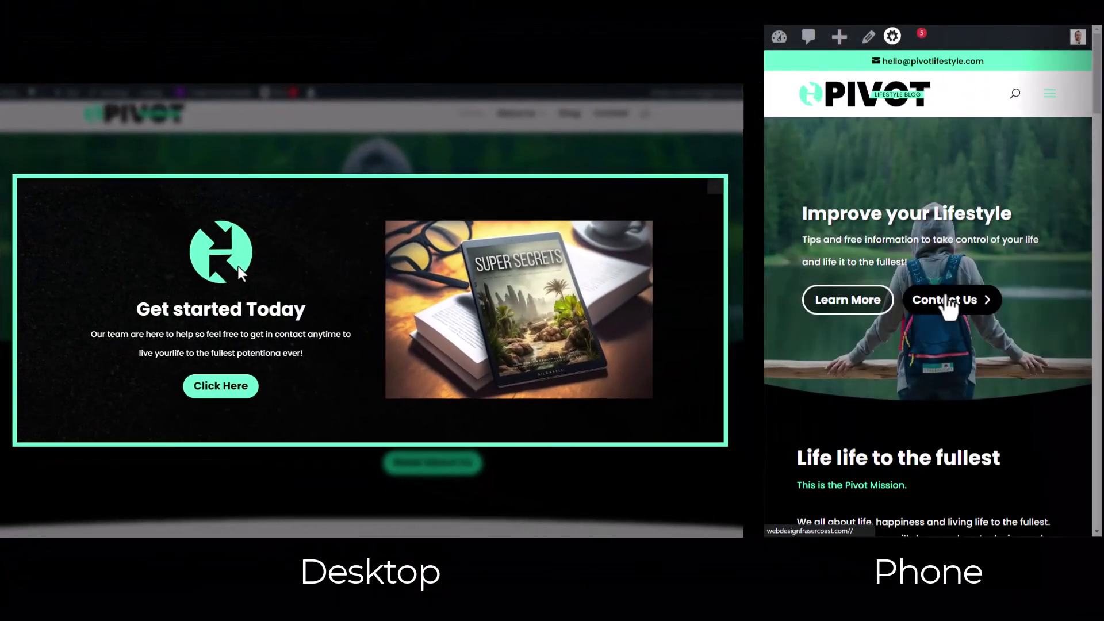
Step: Open the popup from Contact Us, set its close button to Light with a transparent background, and save
{"action": "left_click", "coordinate": [947, 302]}
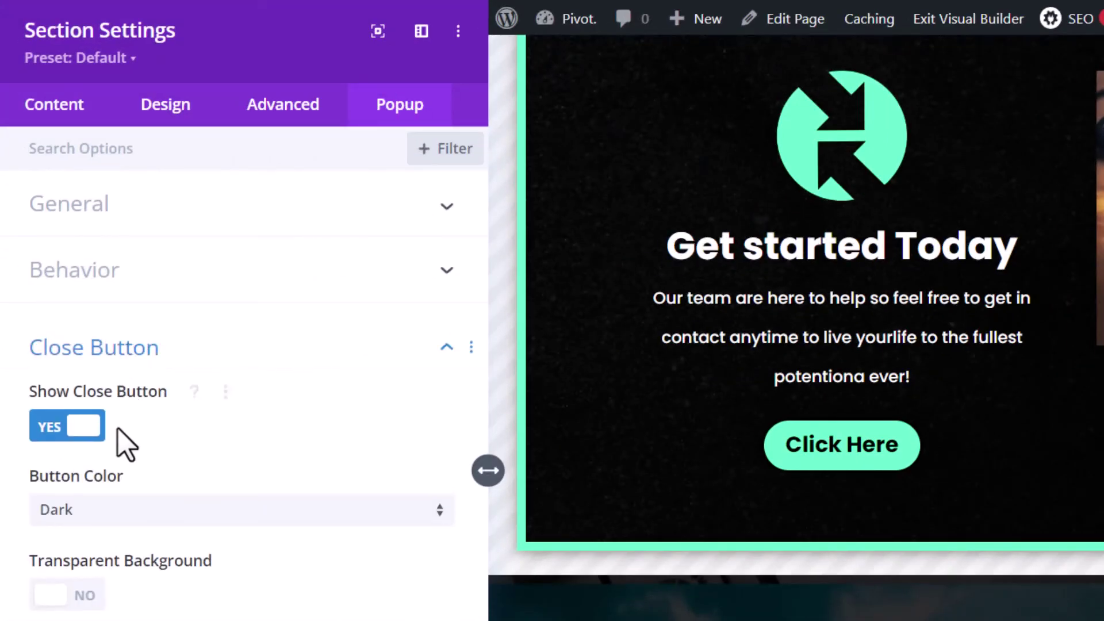
{"action": "left_click", "coordinate": [119, 512]}
{"action": "left_click", "coordinate": [103, 534]}
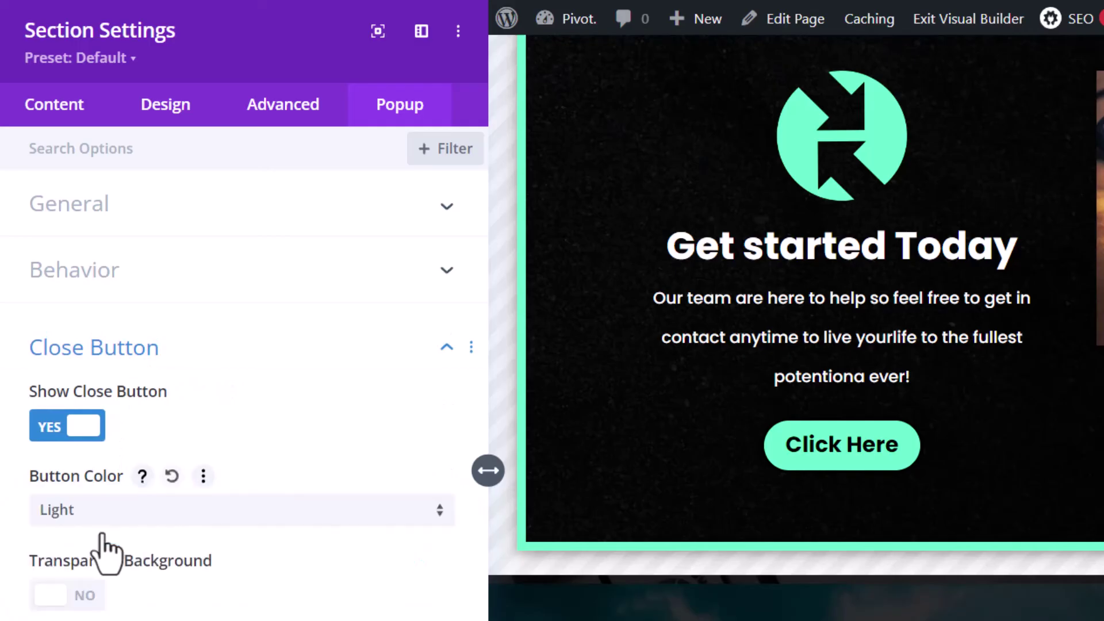
{"action": "left_click", "coordinate": [58, 598]}
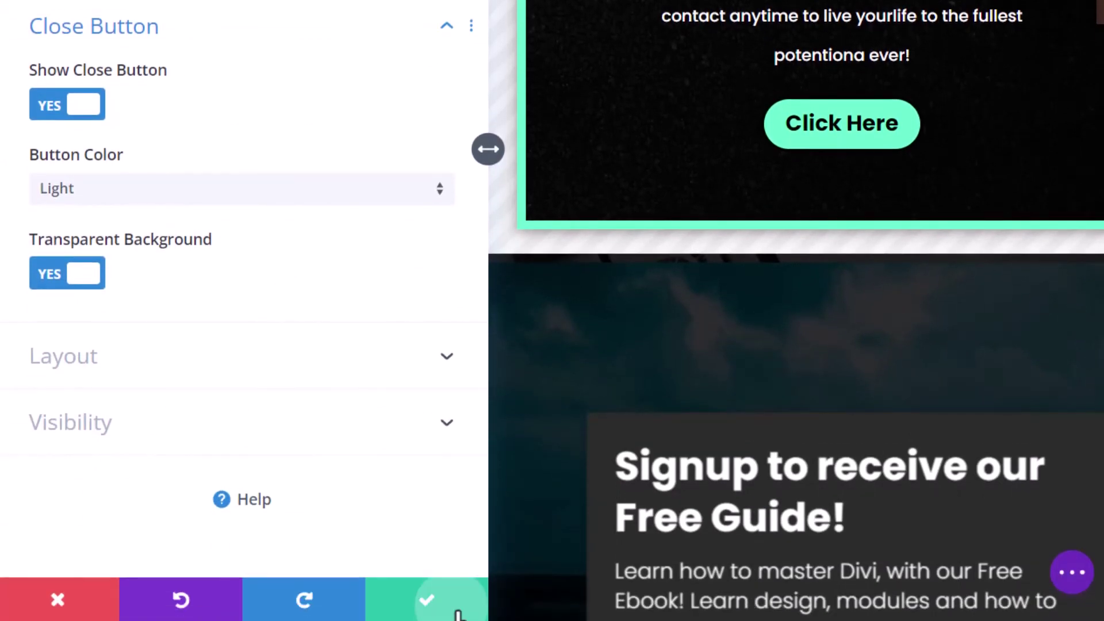
{"action": "left_click", "coordinate": [458, 615]}
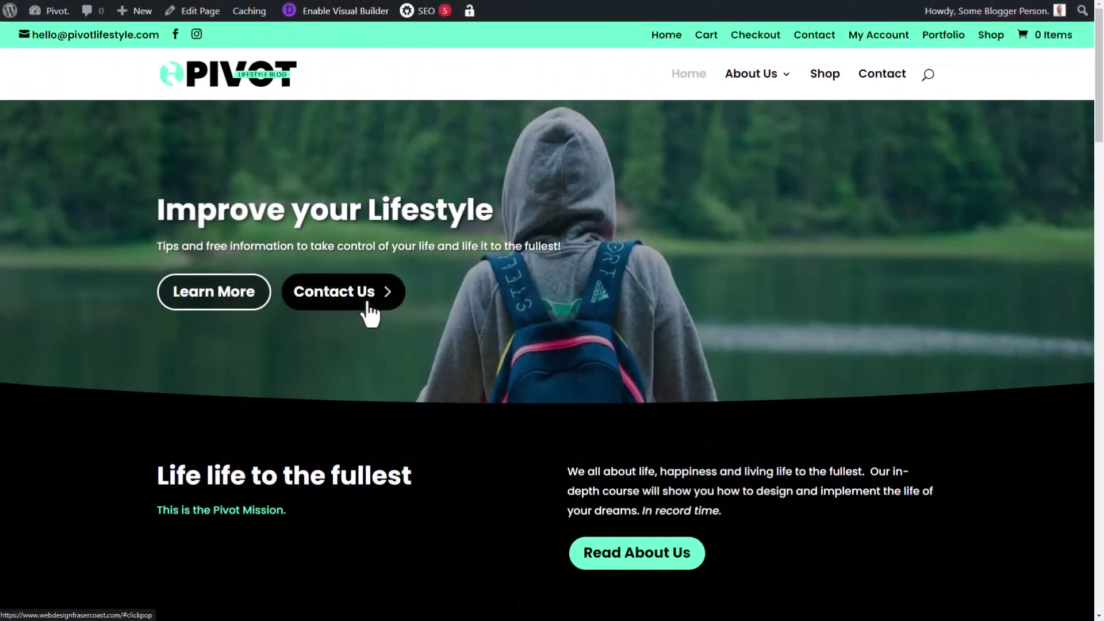
{"action": "left_click", "coordinate": [368, 304]}
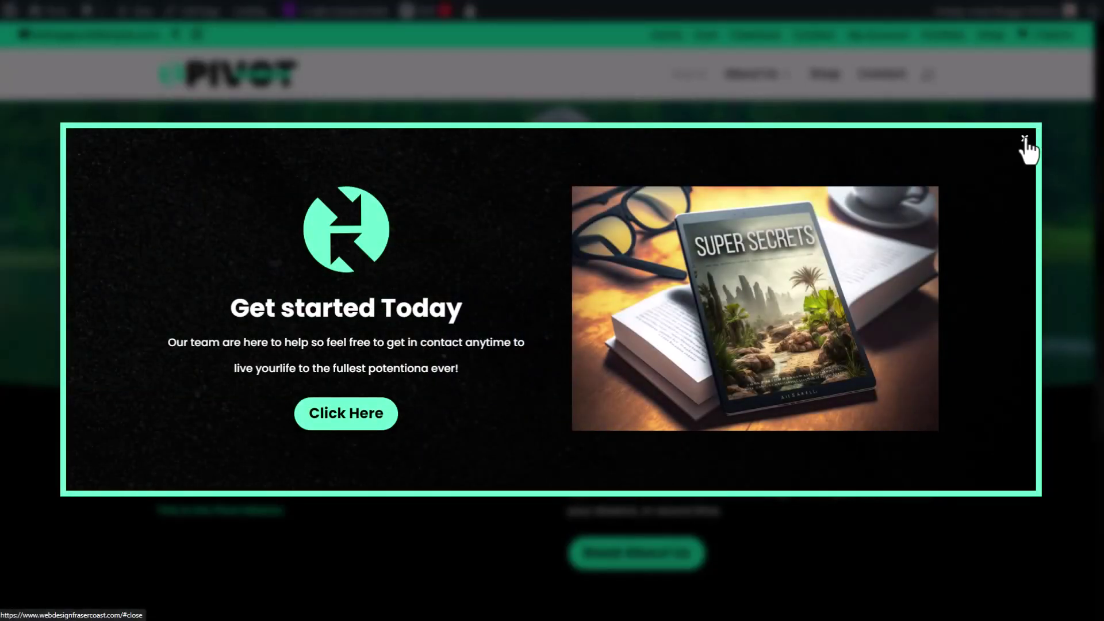
{"action": "left_click", "coordinate": [833, 78]}
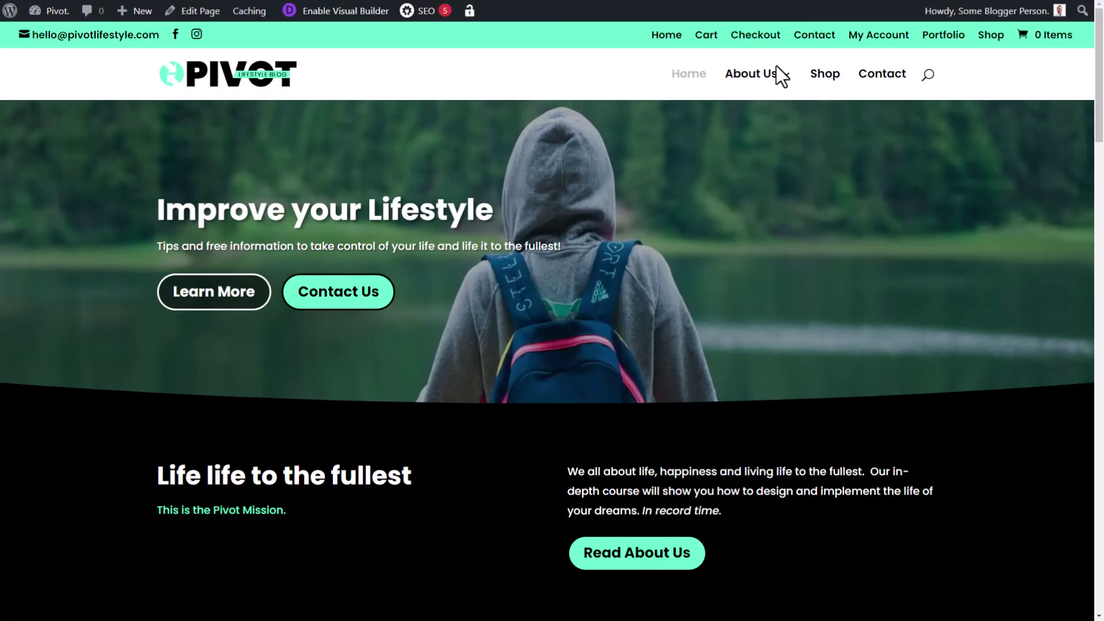